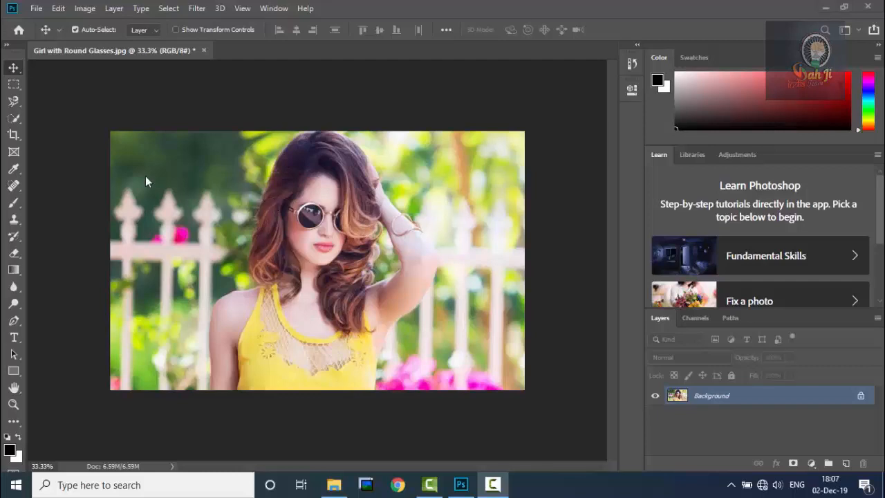
Activate the Crop tool and try the crop frame's corner and edge handles, keeping the frame at the photo's full size
key(c)
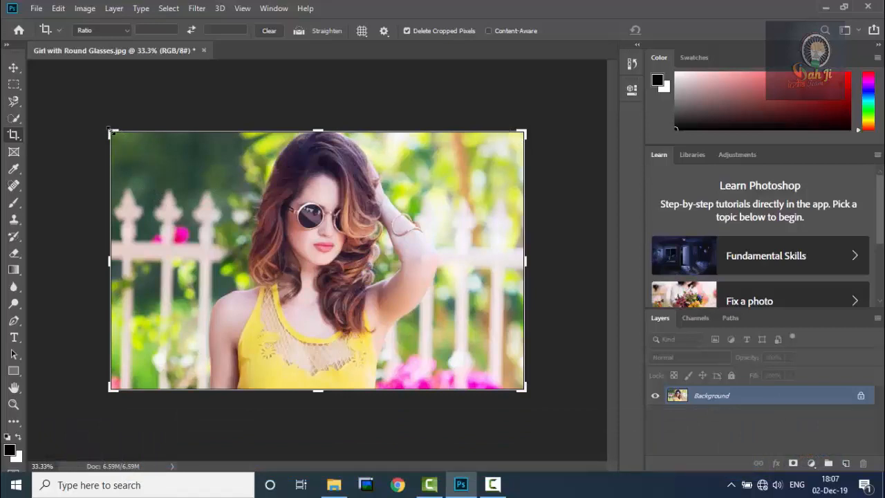
mouse_move(109, 130)
mouse_down()
mouse_move(139, 150)
mouse_move(104, 135)
mouse_move(109, 130)
mouse_up()
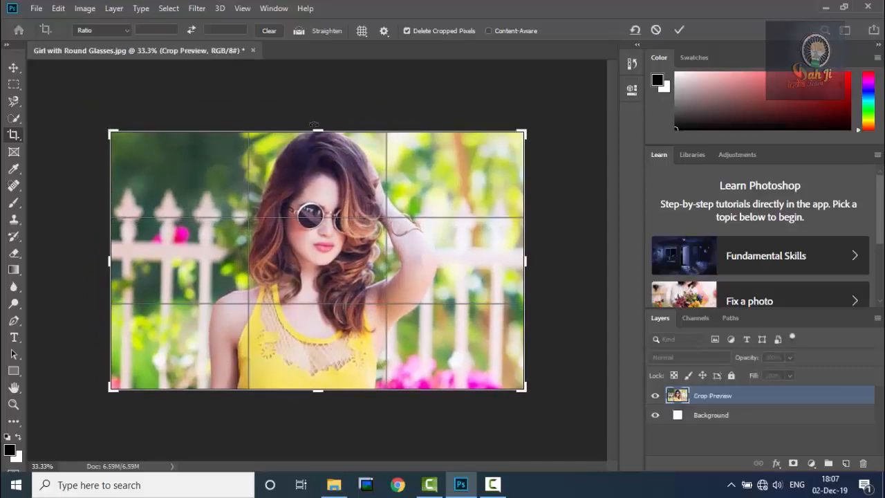
mouse_move(318, 132)
mouse_down()
mouse_move(317, 146)
mouse_move(318, 131)
mouse_up()
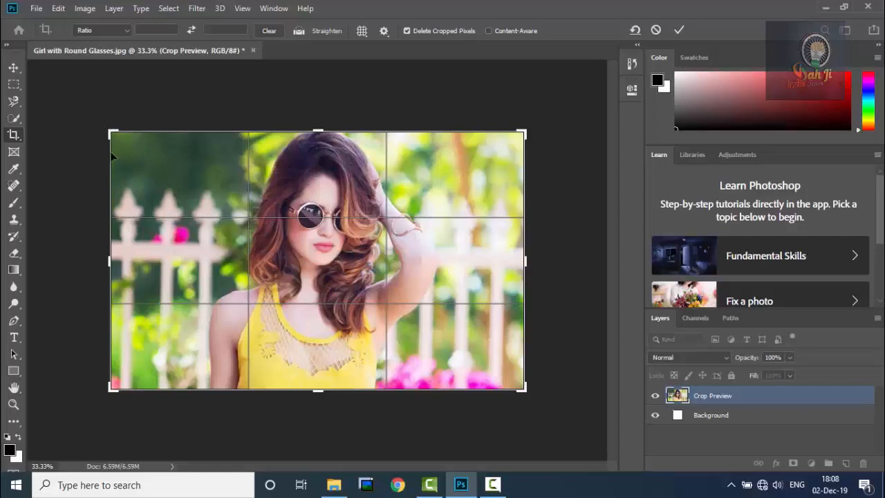
mouse_move(112, 133)
mouse_down()
mouse_move(138, 135)
mouse_move(166, 159)
mouse_move(131, 128)
mouse_move(181, 177)
mouse_move(142, 185)
mouse_move(105, 127)
mouse_up()
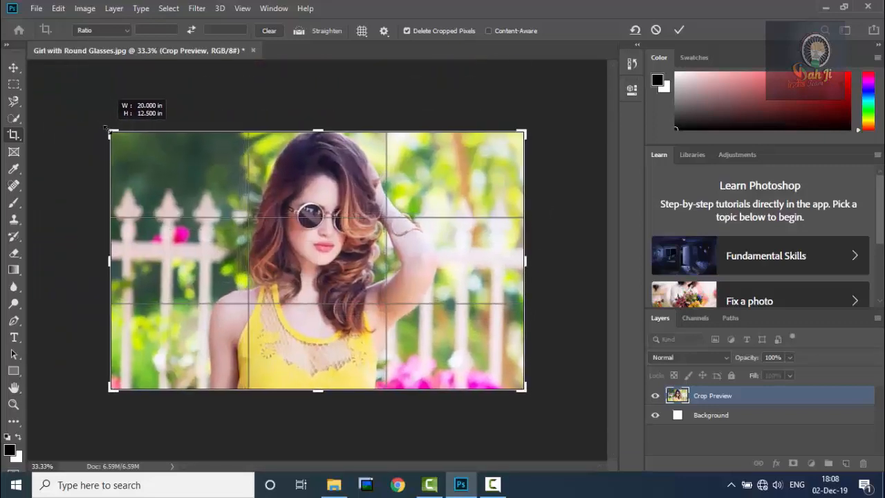
mouse_move(111, 388)
mouse_down()
mouse_move(136, 371)
mouse_move(111, 389)
mouse_up()
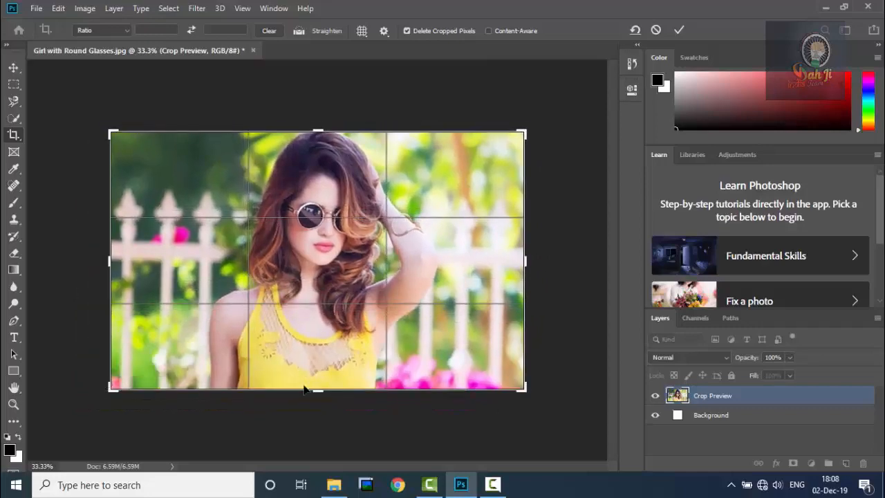
mouse_move(317, 390)
mouse_down()
mouse_move(318, 350)
mouse_move(318, 390)
mouse_up()
mouse_move(526, 261)
mouse_down()
mouse_move(484, 261)
mouse_move(573, 257)
mouse_move(525, 260)
mouse_up()
click(14, 135)
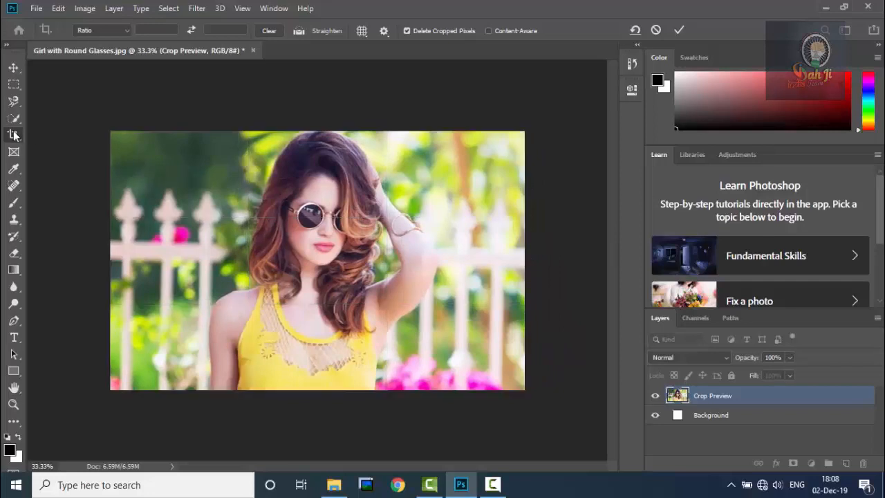
Draw a crop frame about 12.8 by 12.2 in around the woman, adjusting its height and the photo's position inside it
drag(181, 139, 451, 396)
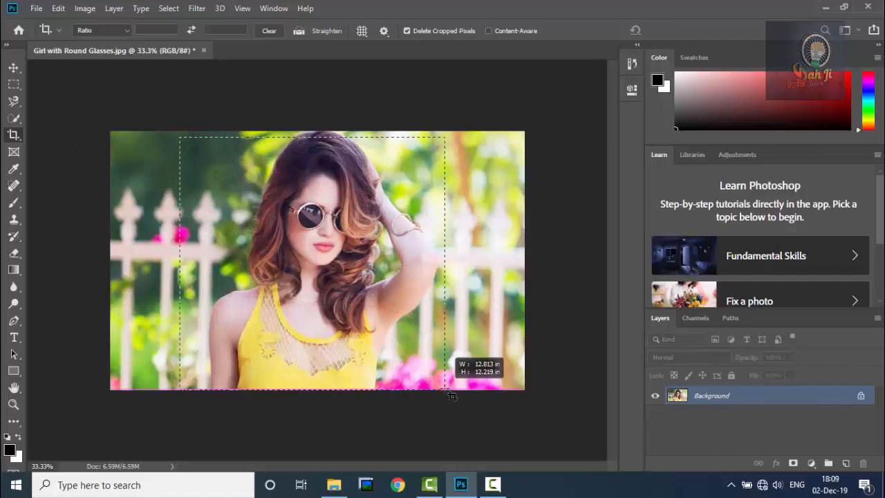
drag(451, 396, 452, 396)
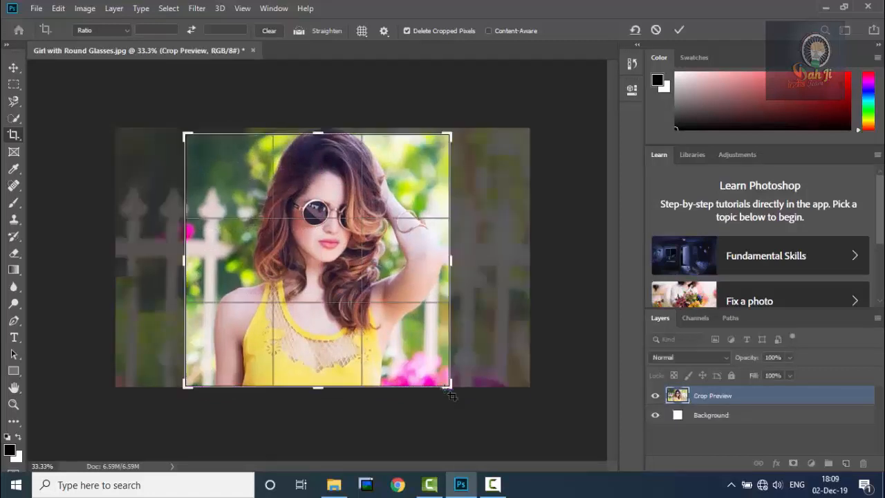
drag(322, 130, 331, 236)
click(322, 391)
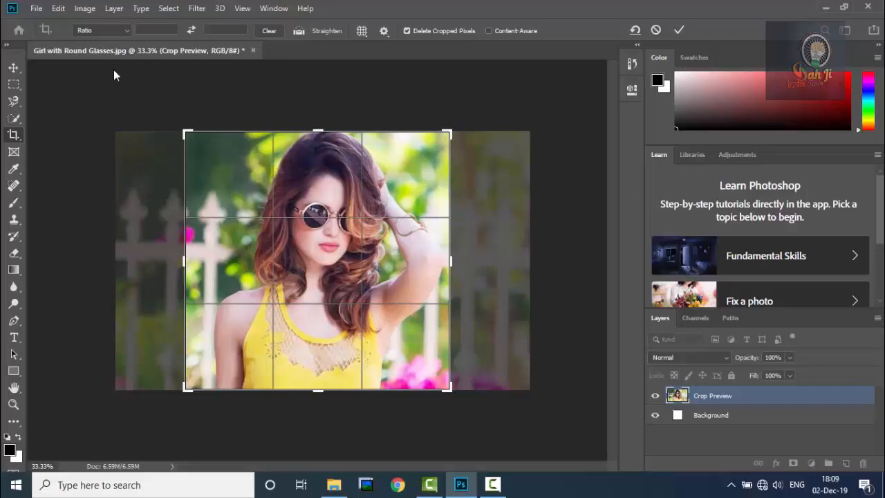
drag(368, 273, 387, 227)
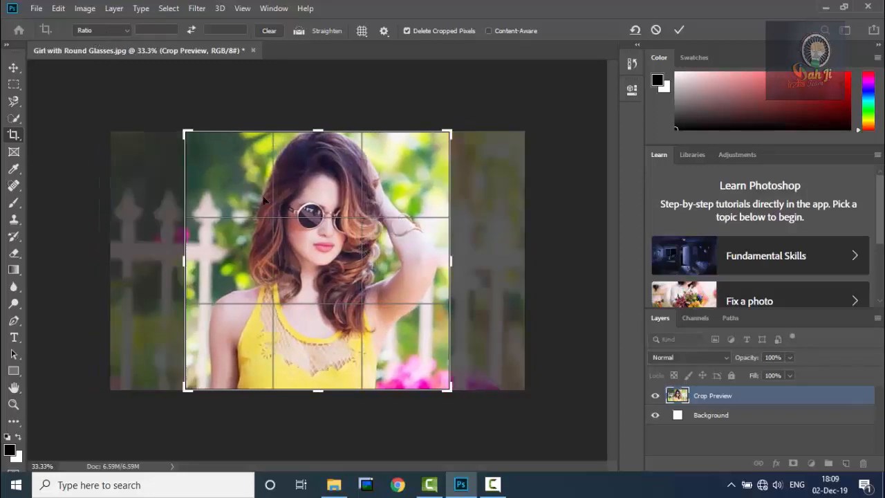
Try the 1:1 (Square) crop ratio with the photo shifted inside the frame, and the 16:9 ratio
click(108, 35)
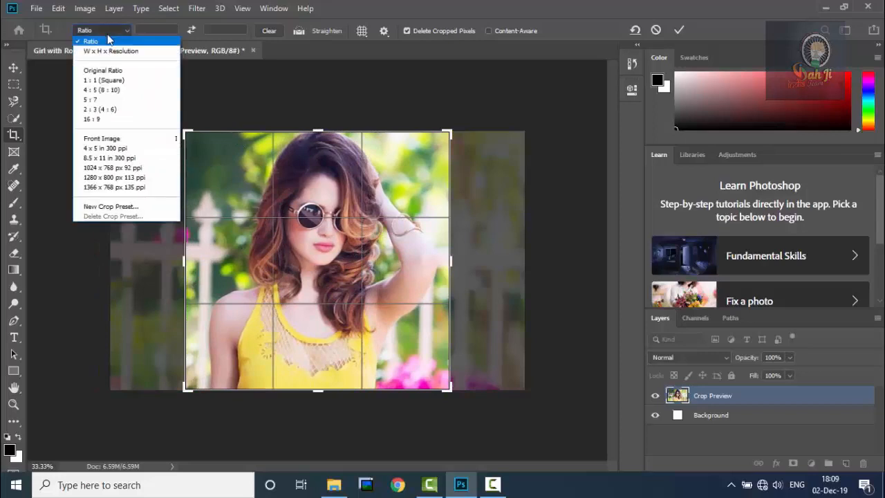
click(111, 80)
drag(330, 220, 310, 221)
click(103, 32)
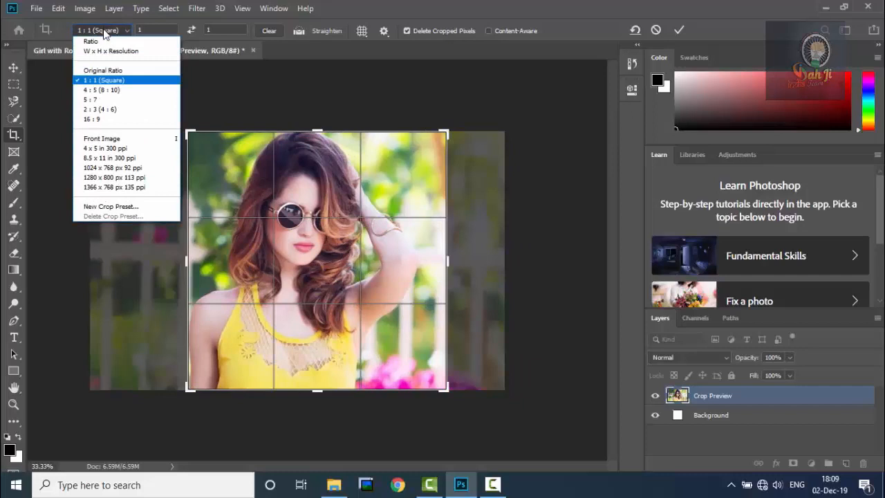
click(122, 124)
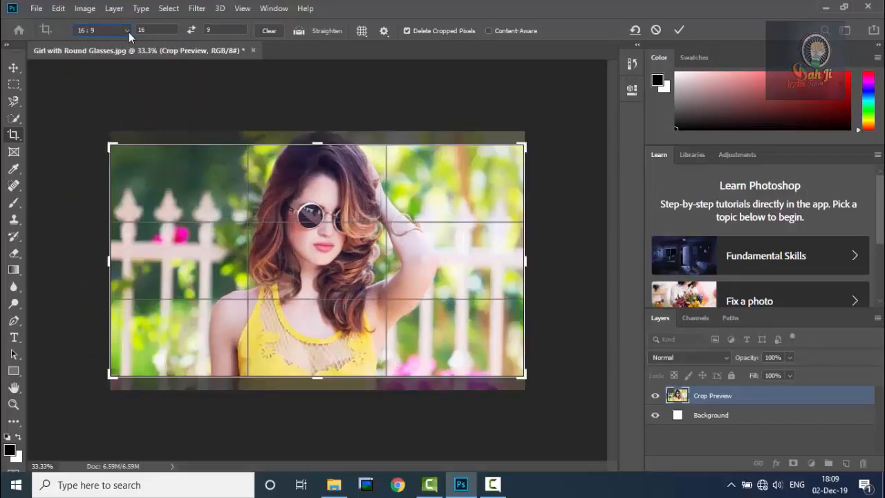
Cancel the pending 16:9 crop and clear the crop ratio values
click(160, 30)
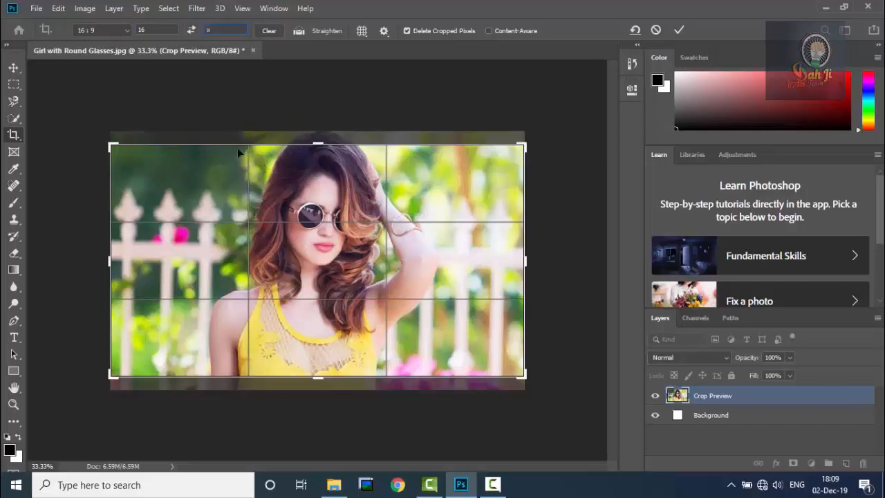
key(ctrl+z)
key(Escape)
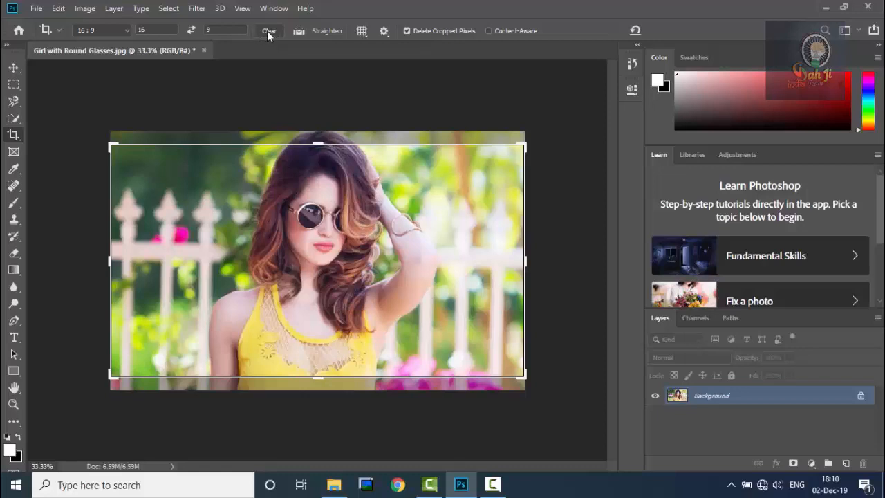
drag(216, 29, 124, 35)
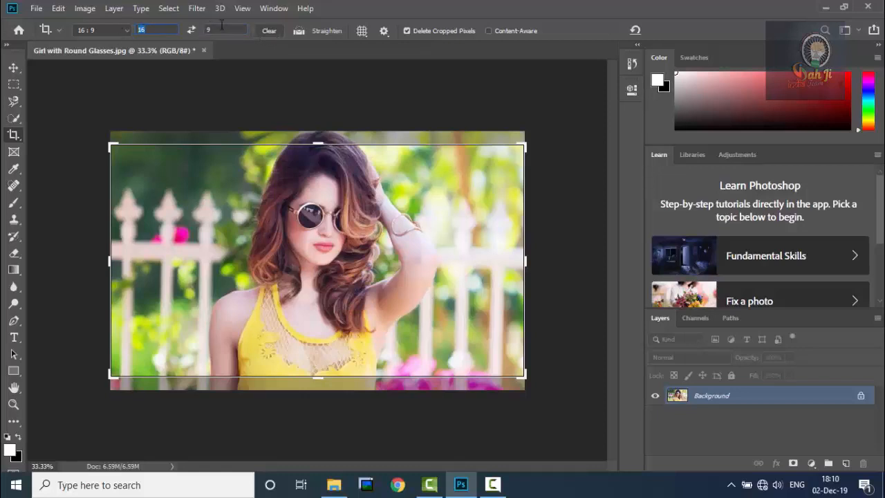
click(270, 30)
Try the Straighten option on the photo with a level line and two opposite diagonal lines
click(298, 30)
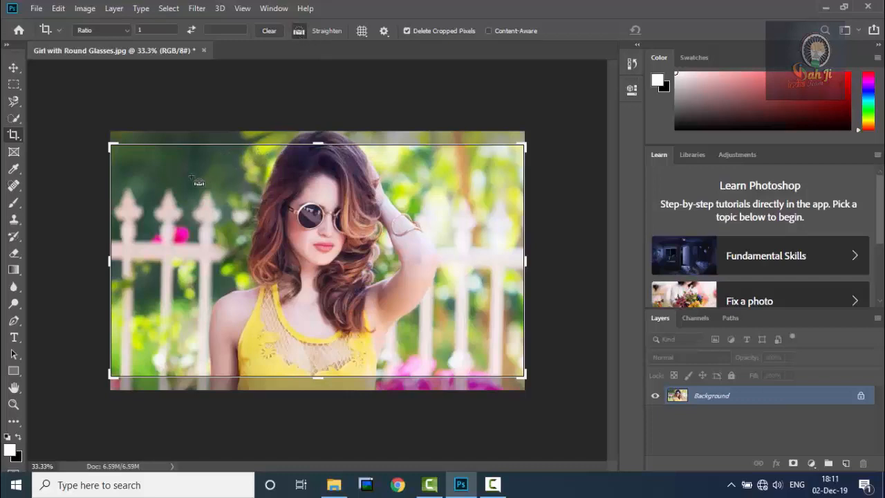
drag(191, 177, 478, 177)
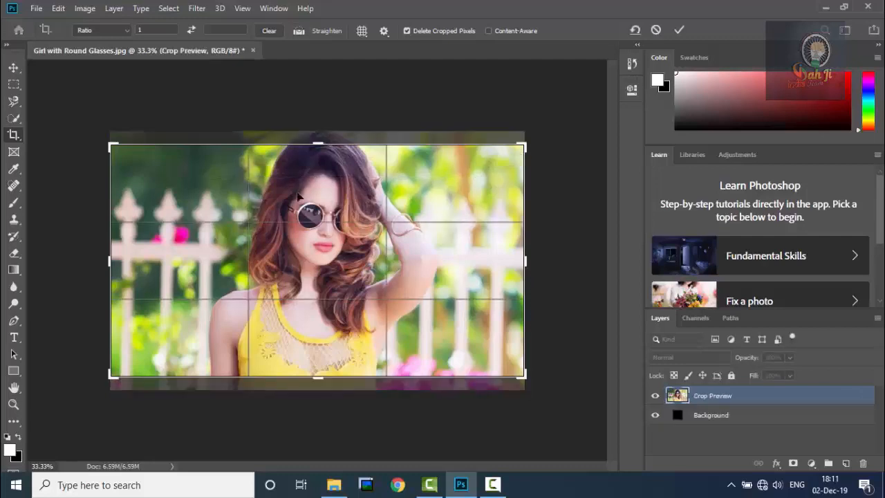
drag(250, 184, 332, 250)
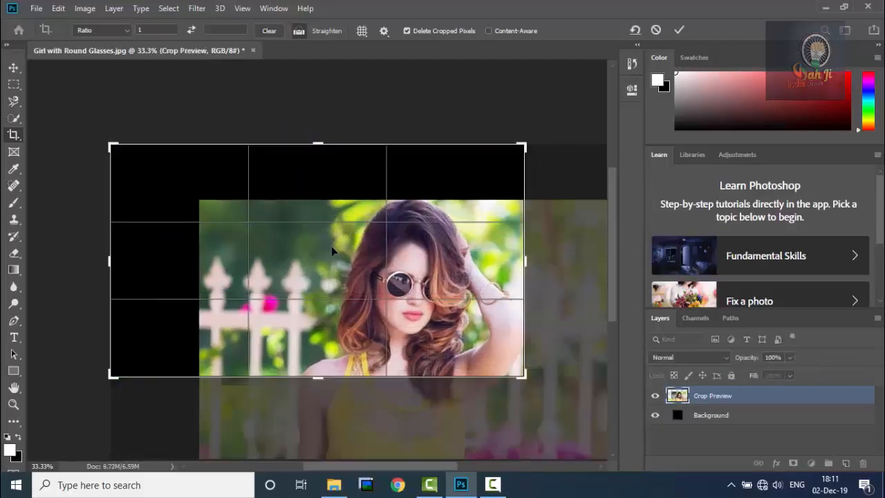
key(ctrl+z)
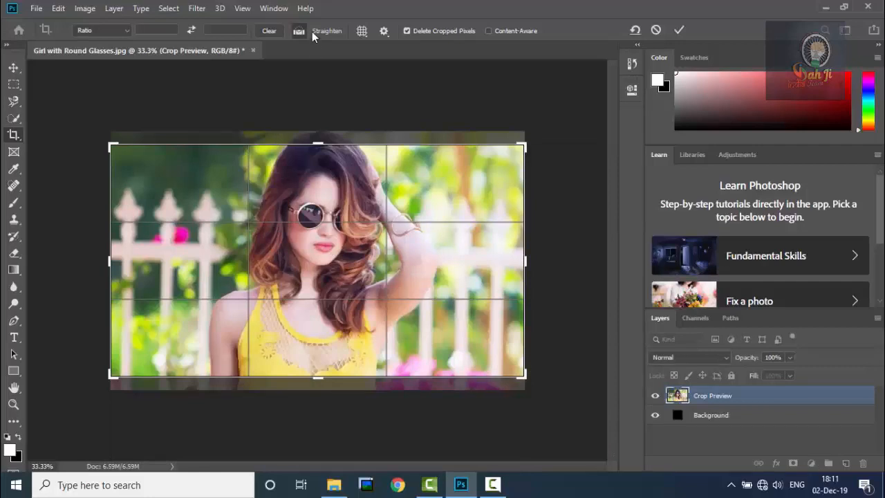
mouse_move(146, 154)
mouse_down()
mouse_move(259, 199)
mouse_move(407, 318)
mouse_up()
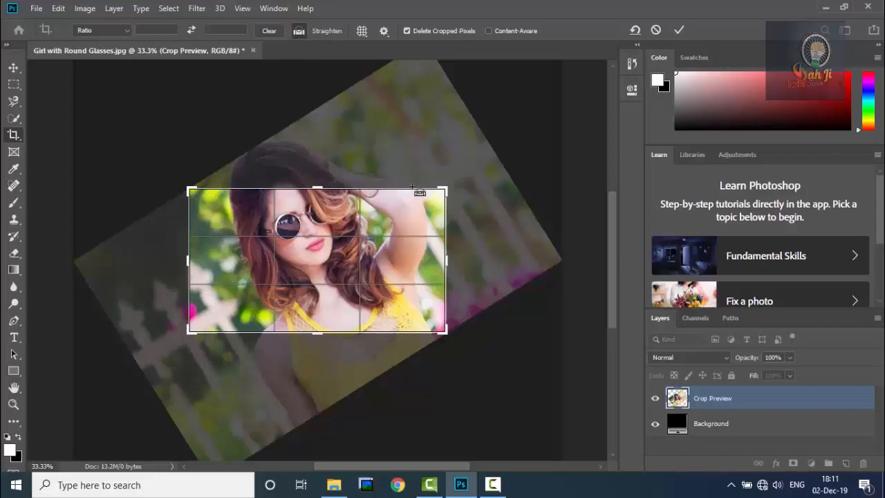
drag(437, 195, 195, 325)
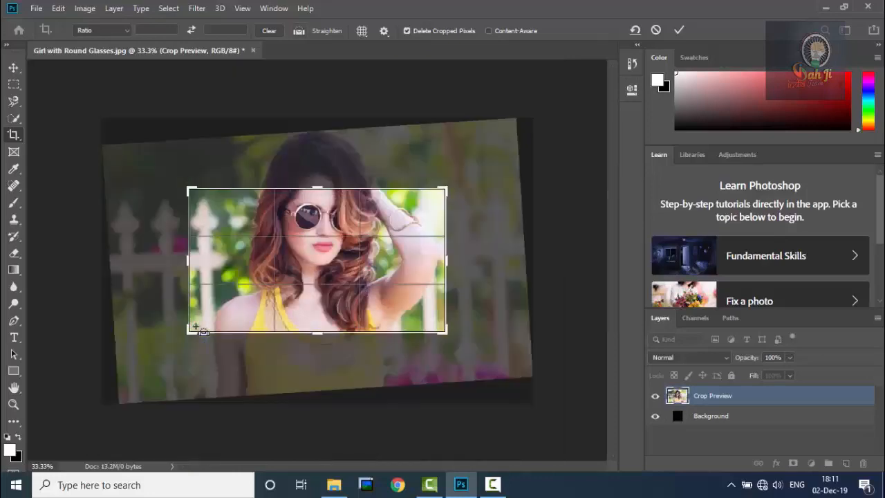
Cancel the straightened crop and revert the photo to its originally opened state in the history
key(ctrl+z)
key(ctrl+z)
key(ctrl+z)
key(ctrl+z)
click(630, 64)
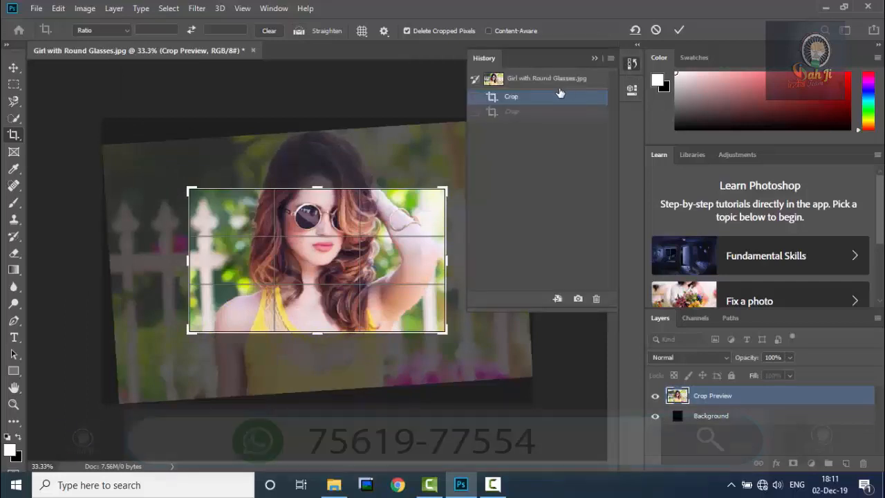
click(656, 29)
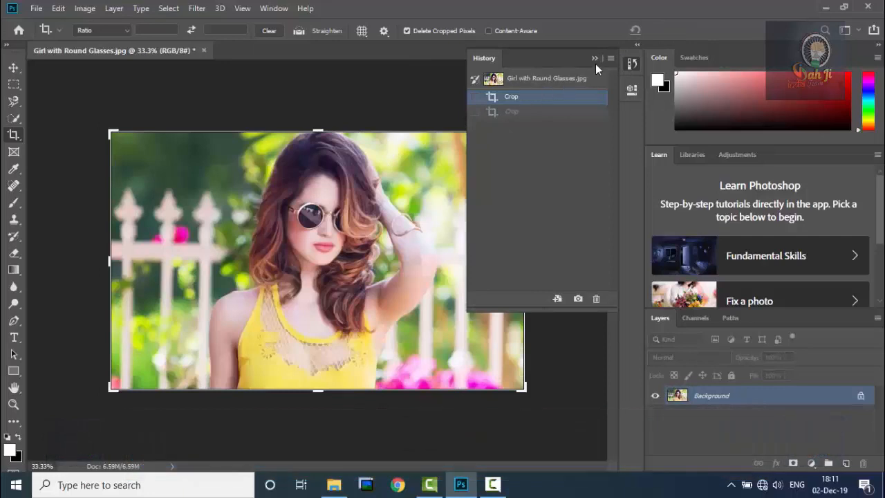
click(561, 82)
click(632, 65)
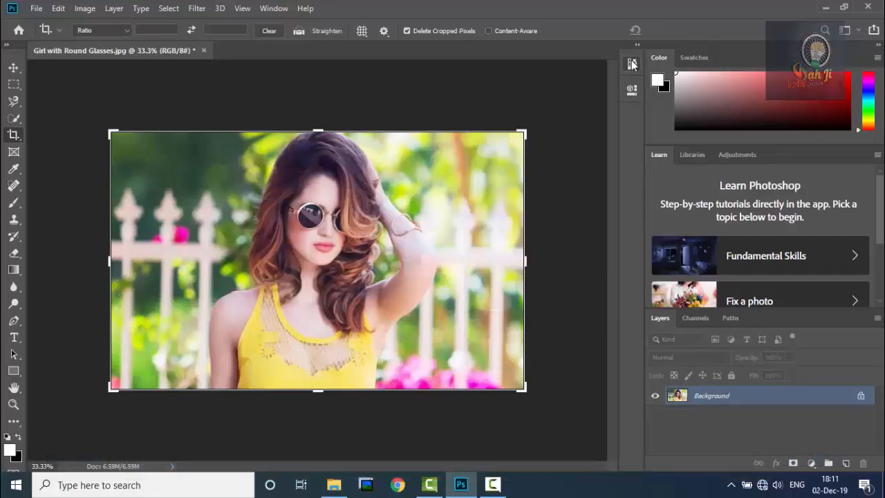
Choose the Rule of Thirds crop overlay and replace it with Golden Ratio
click(362, 32)
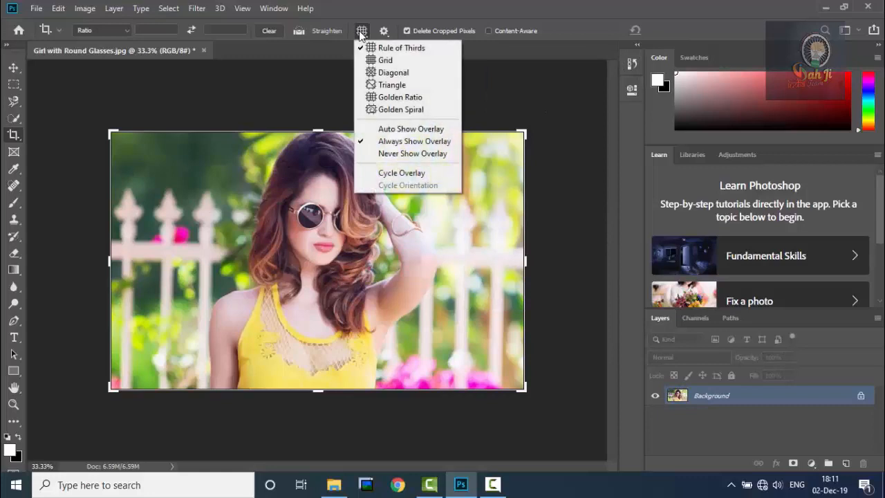
click(401, 48)
click(366, 31)
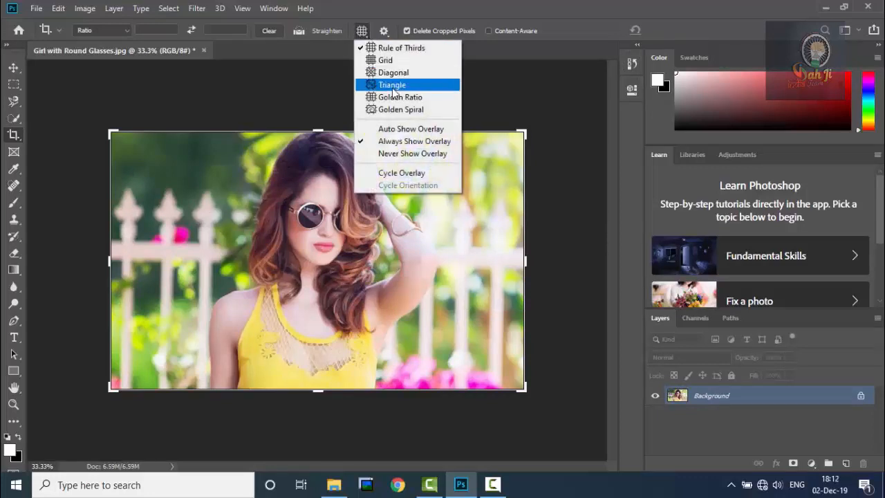
click(18, 135)
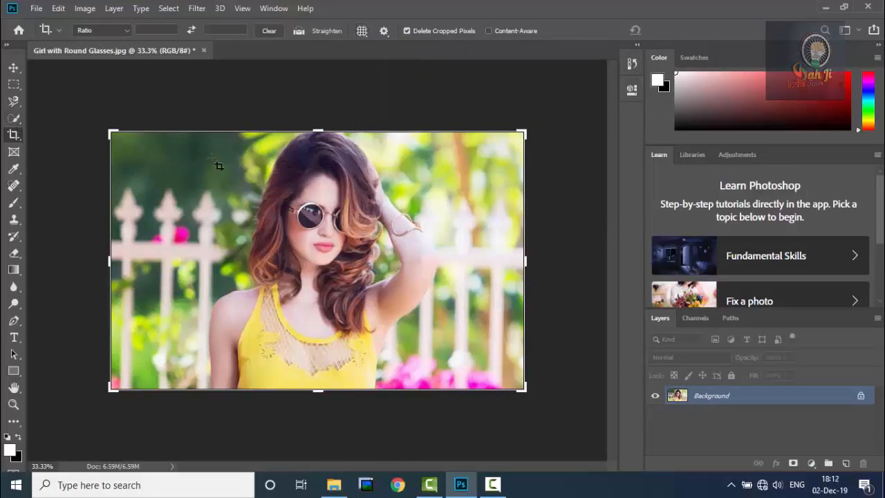
click(362, 31)
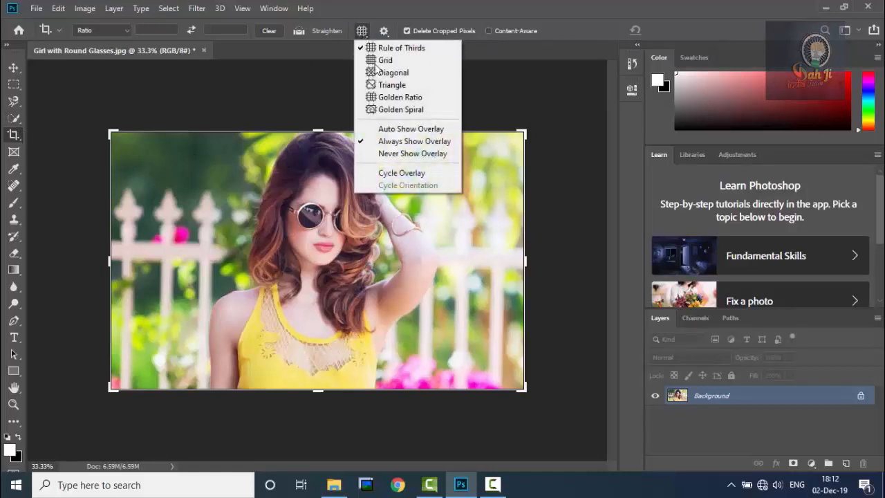
click(400, 97)
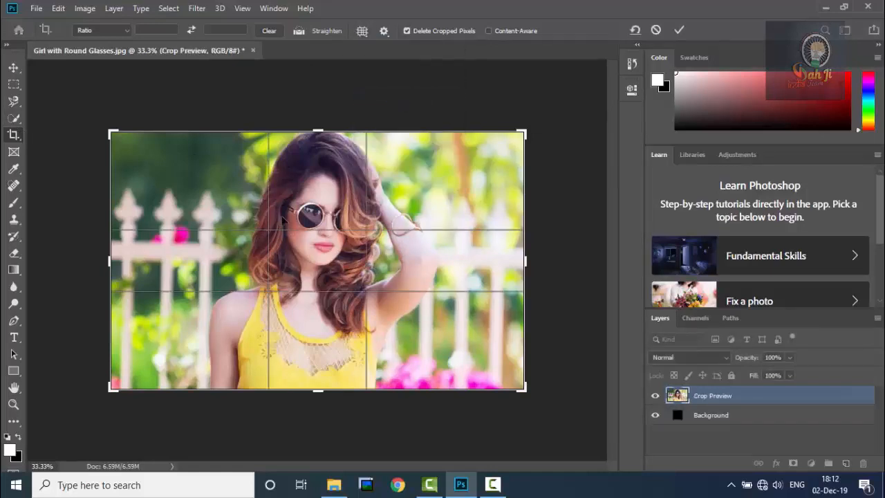
Show the Diagonal and Grid overlays on the crop frame, and cycle from Grid to the next overlay
click(361, 31)
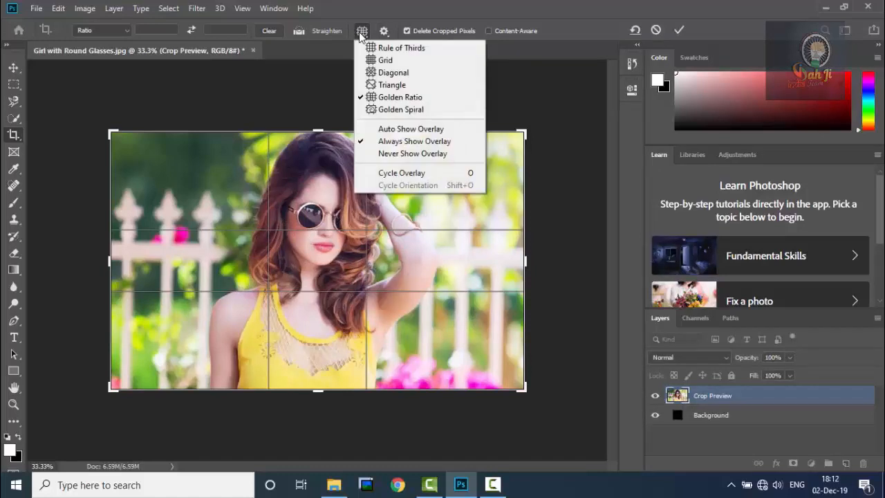
click(386, 74)
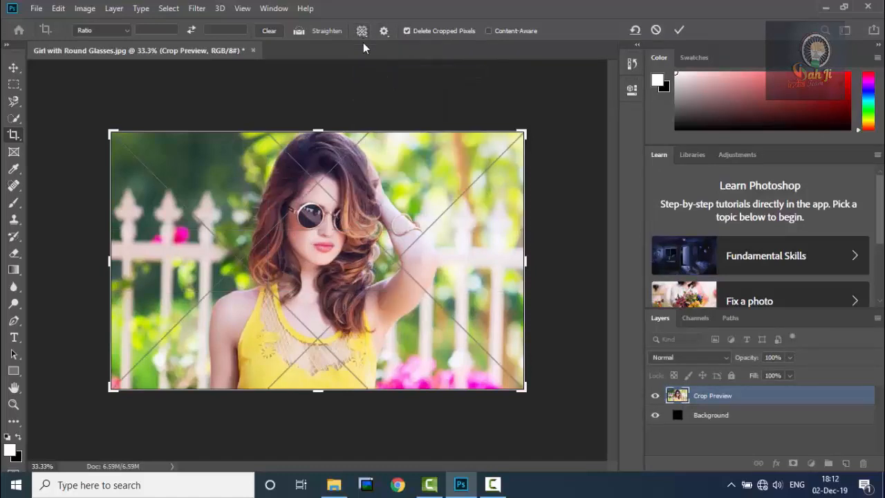
click(362, 31)
click(374, 60)
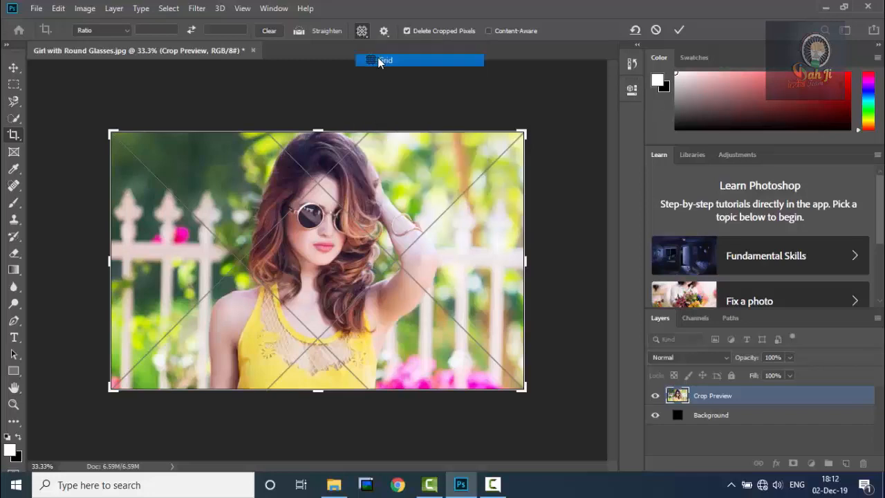
click(362, 31)
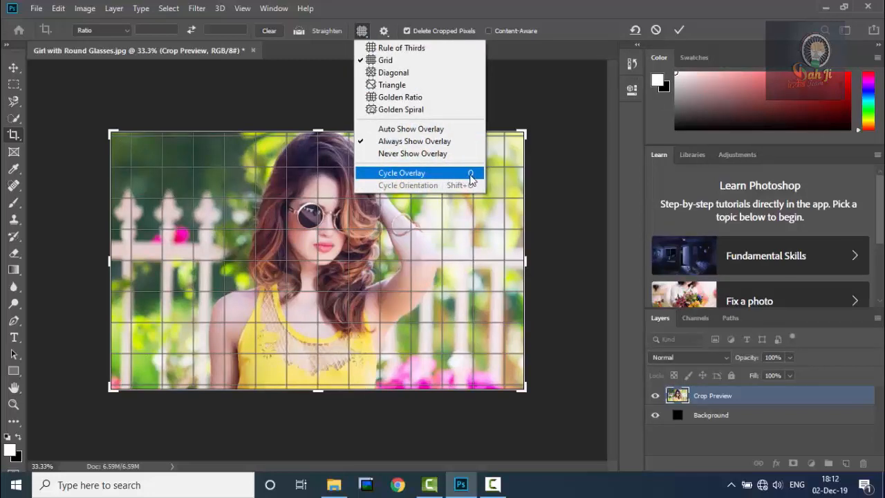
click(449, 176)
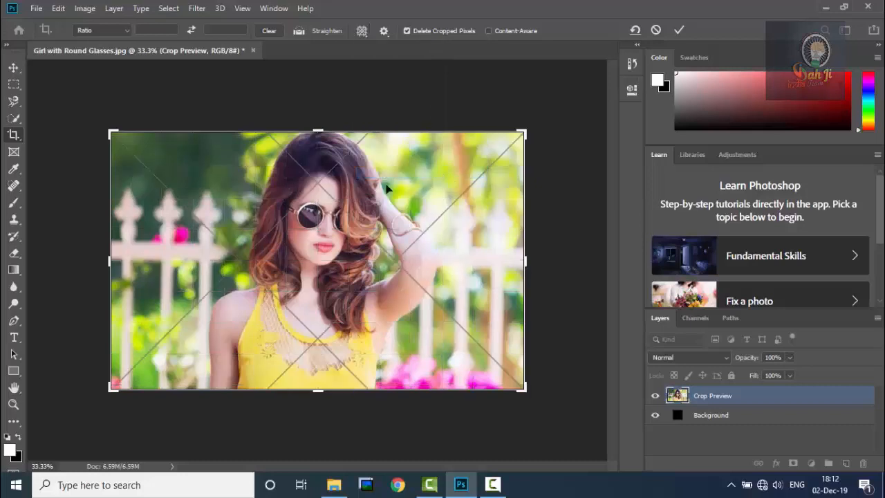
Cycle repeatedly through the crop overlays, including Diagonal, Golden Spiral and Triangle, and stop on Rule of Thirds
key(o)
key(o)
key(o)
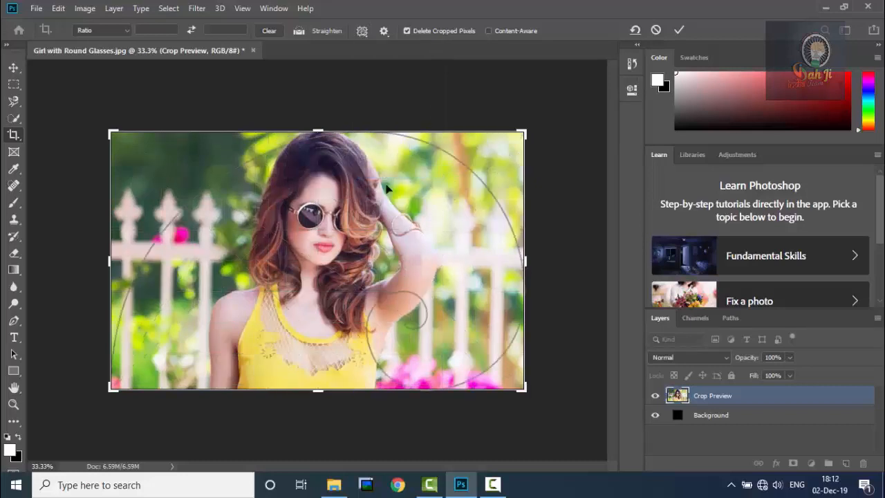
key(o)
key(o)
key(o)
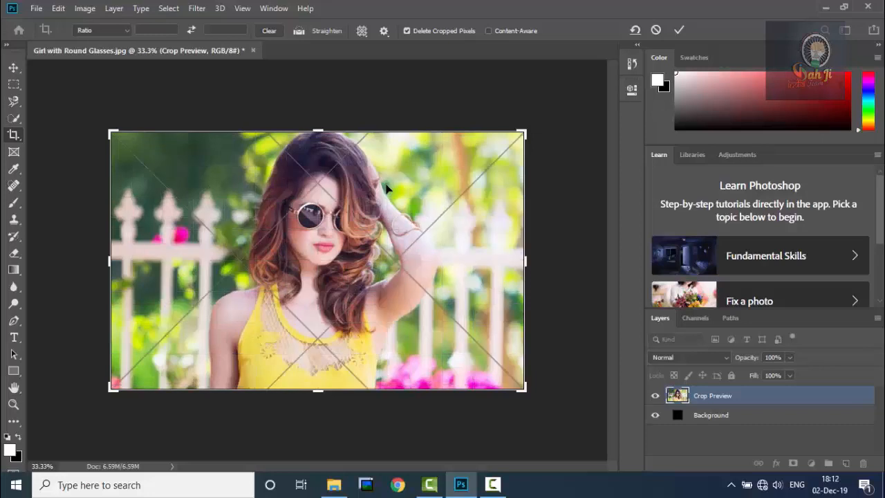
key(o)
key(o)
key(o)
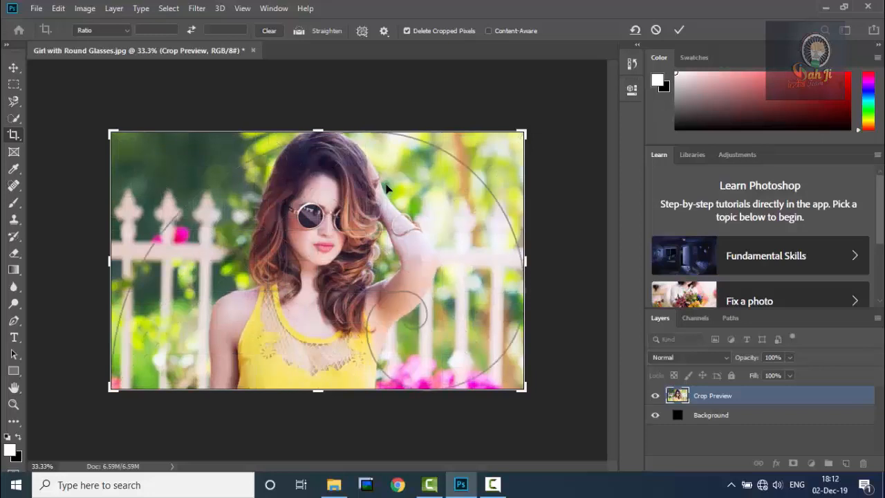
key(o)
key(o)
key(o)
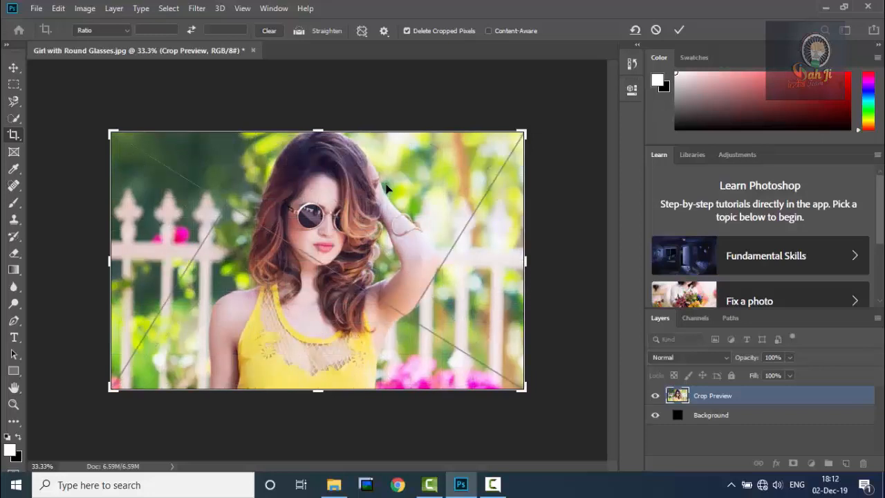
key(o)
key(o)
key(o)
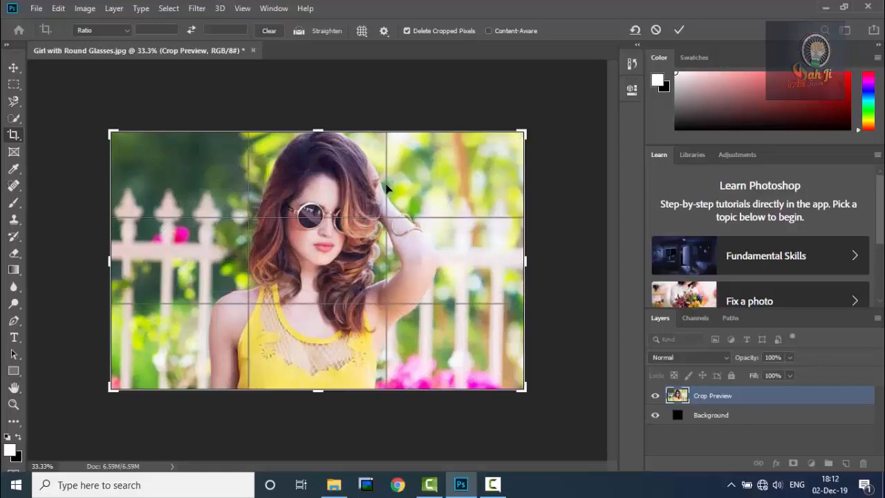
Shrink the crop frame from its upper-right corner and shift the photo inside the frame
click(385, 32)
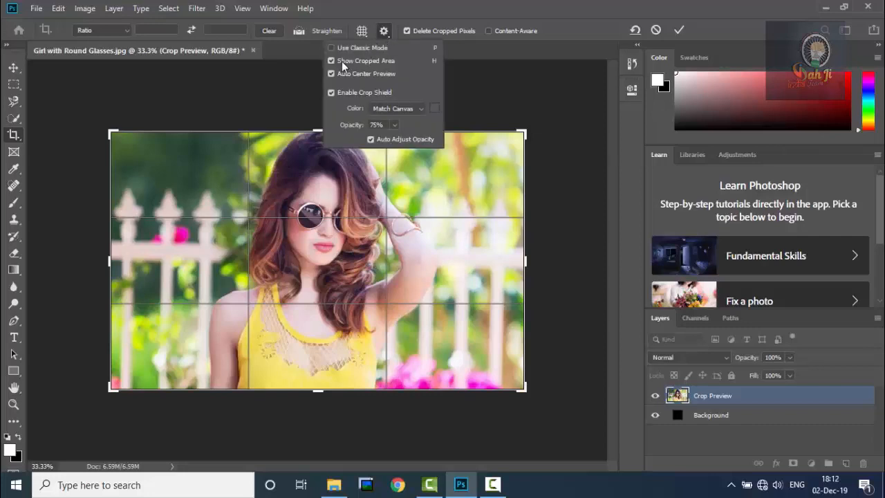
click(522, 133)
drag(522, 134, 474, 153)
drag(339, 238, 304, 253)
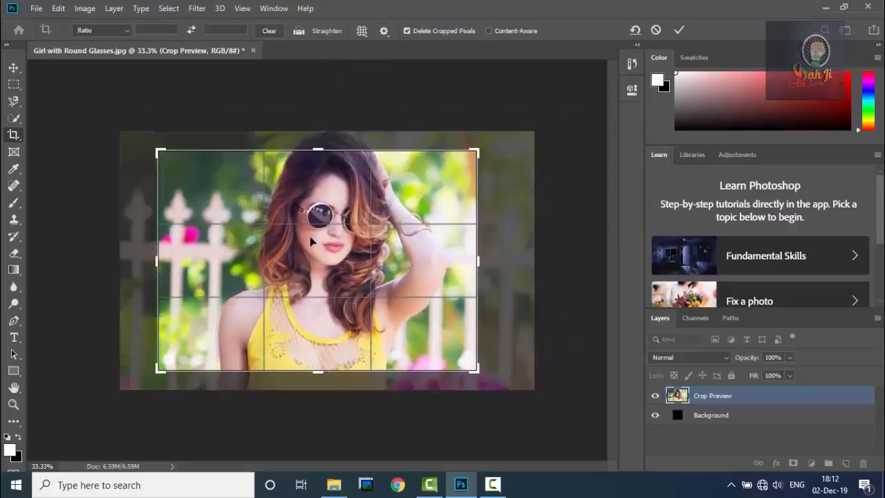
Shrink the crop frame further with Show Cropped Area switched off, and switch that option back on
click(384, 31)
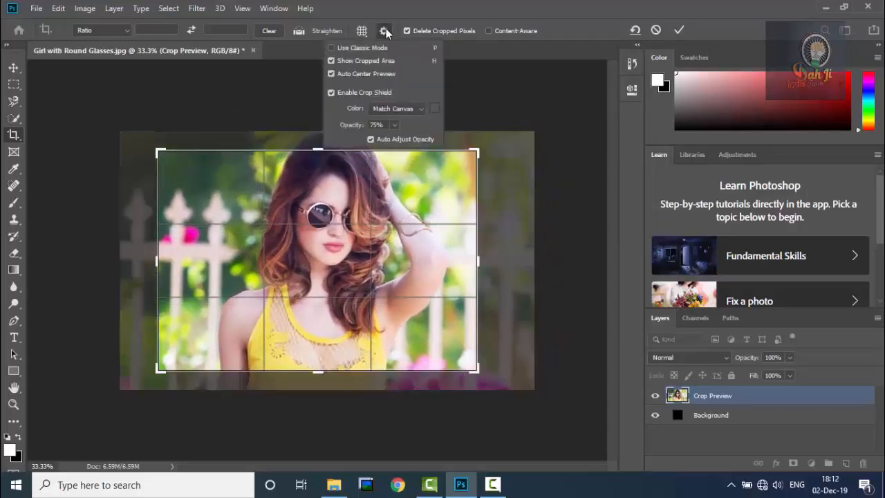
click(330, 60)
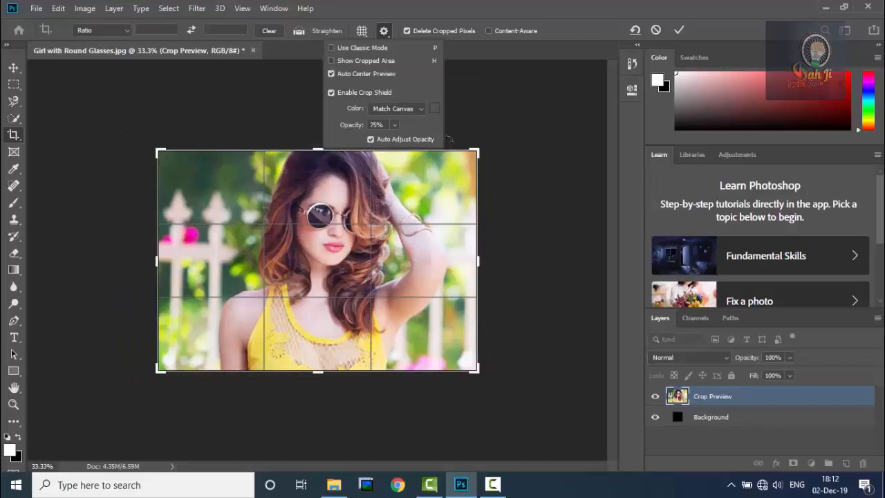
drag(477, 150, 427, 177)
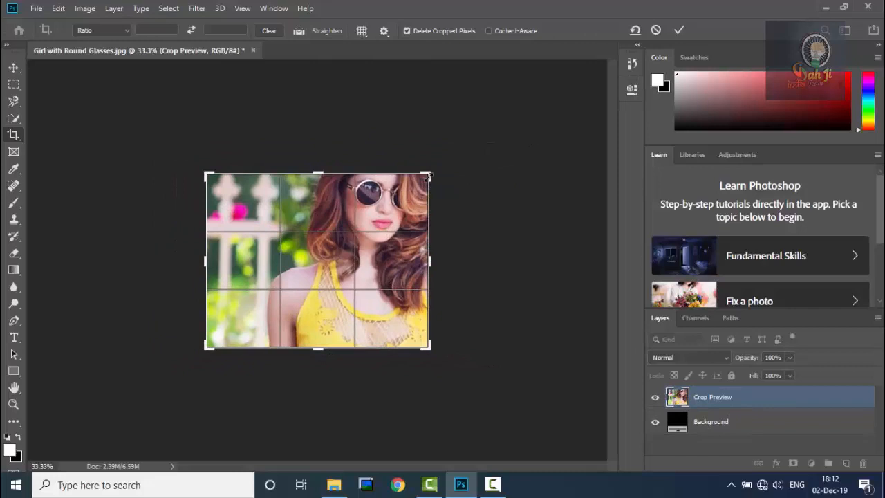
click(384, 31)
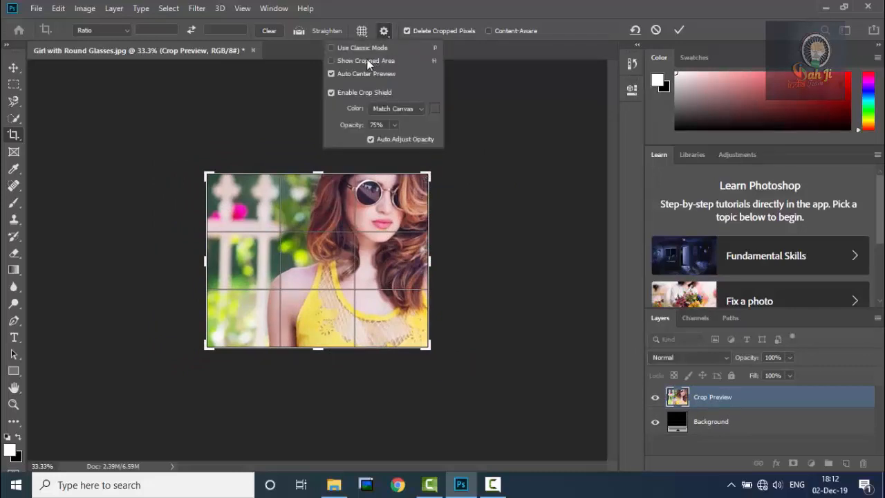
click(330, 61)
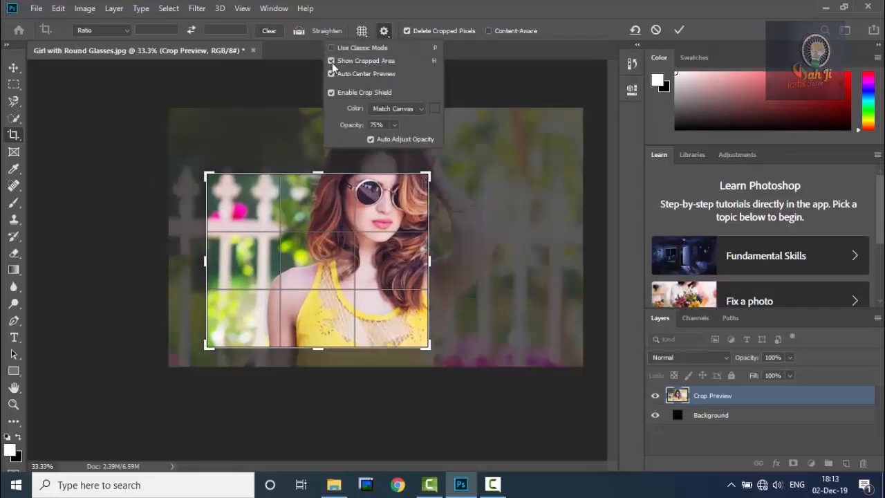
Toggle Auto Center Preview off and back on, and shift the photo to center the woman in the crop frame
click(331, 73)
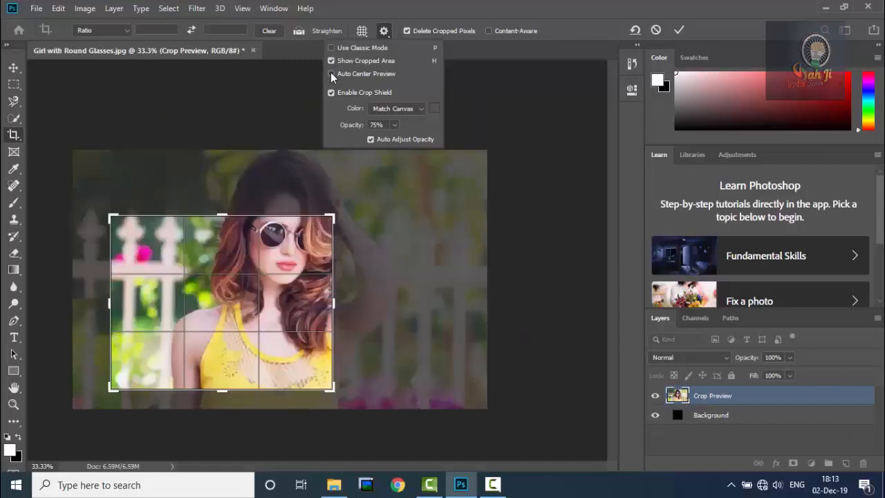
click(332, 73)
click(331, 74)
click(331, 73)
click(372, 227)
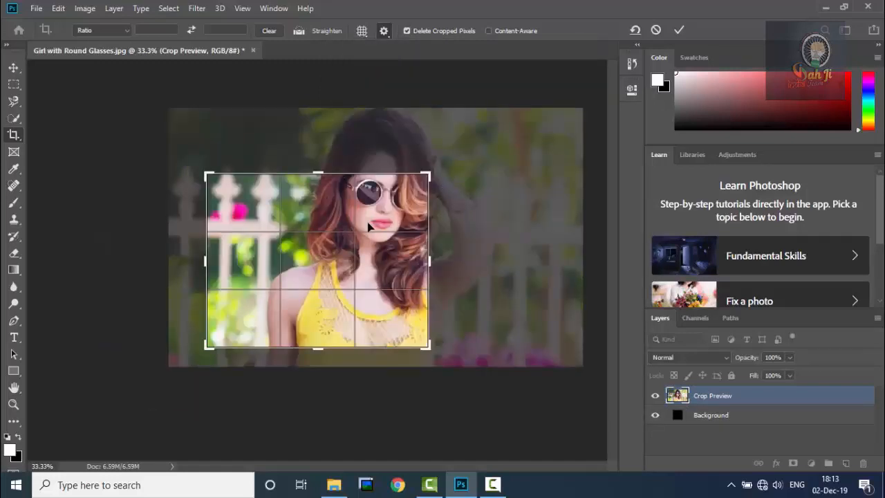
drag(372, 226, 321, 242)
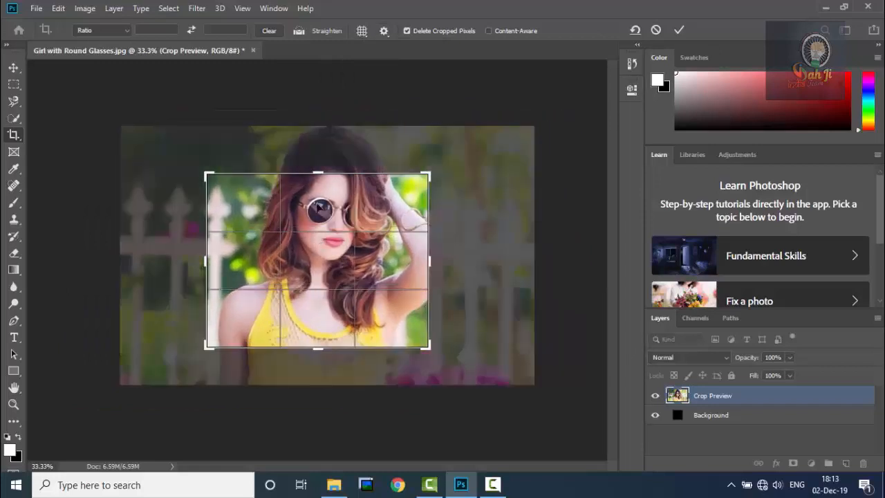
Try crop shield opacities of 61% and 70% on the area outside the frame
click(384, 31)
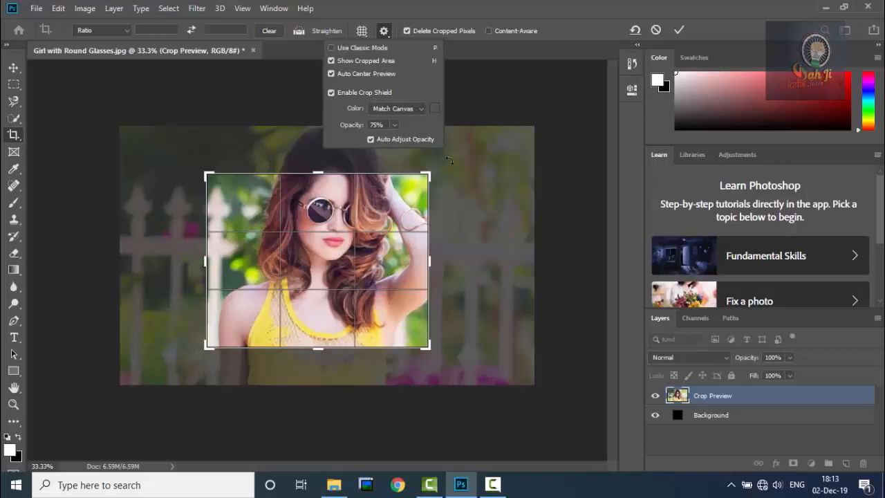
click(394, 124)
drag(368, 141, 387, 140)
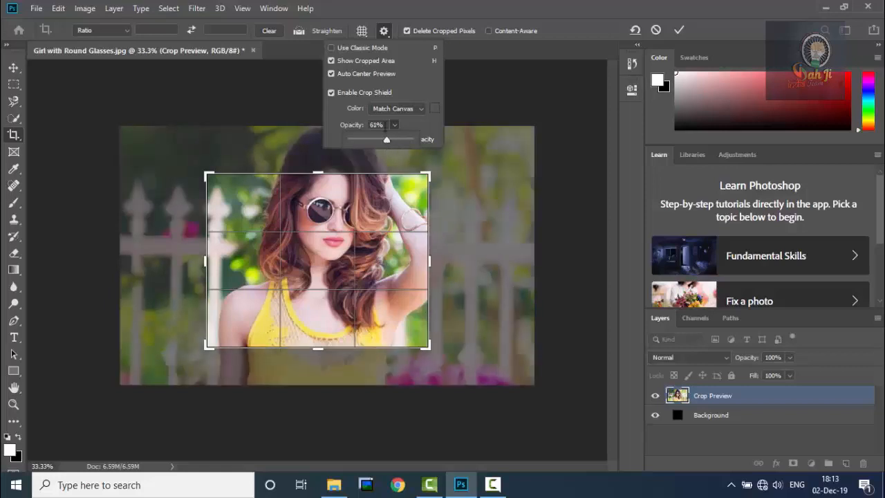
click(375, 126)
click(395, 125)
drag(402, 141, 397, 133)
click(395, 125)
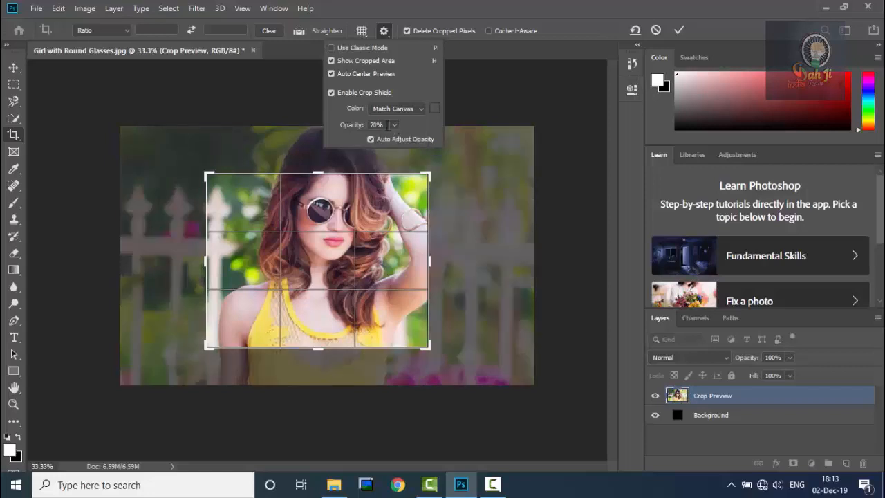
Set the crop shield opacity to 75% and close the crop options
click(378, 125)
text(75)
key(Return)
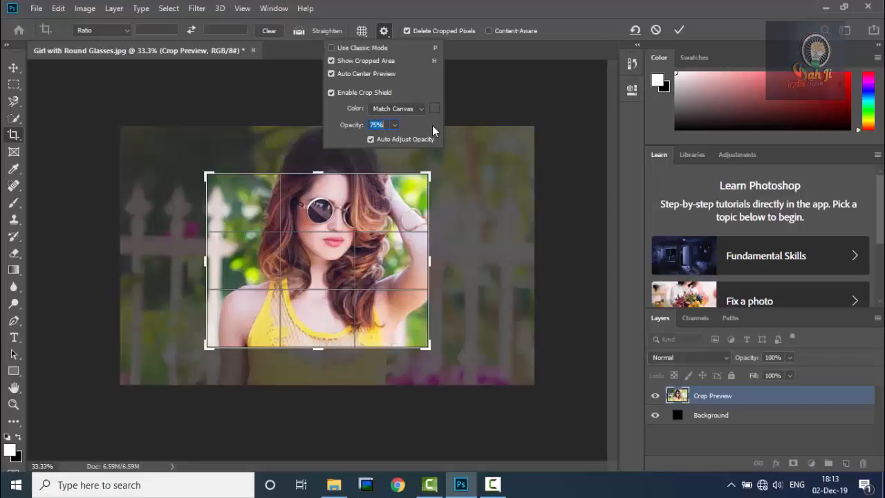
click(384, 31)
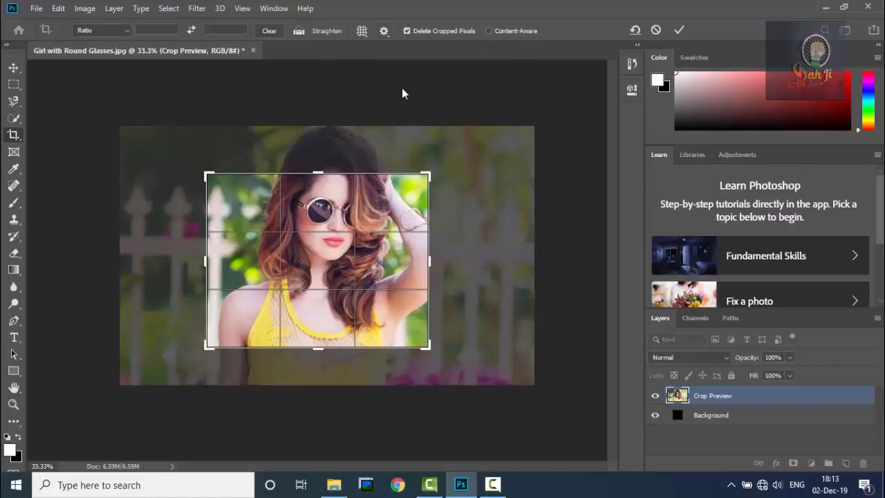
Toggle Delete Cropped Pixels off and on, apply the crop, and undo it
click(408, 31)
click(407, 30)
key(Return)
key(ctrl+z)
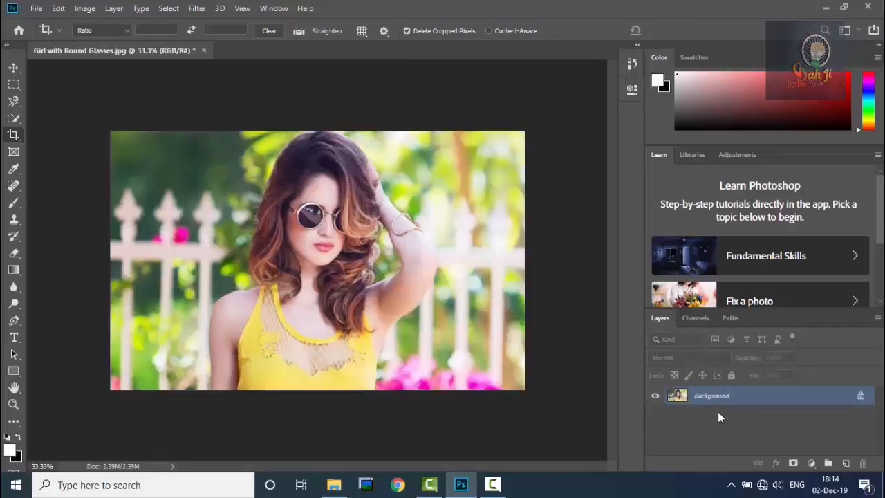
Crop the photo inward from its upper-right and lower-left corners with Delete Cropped Pixels enabled
click(14, 135)
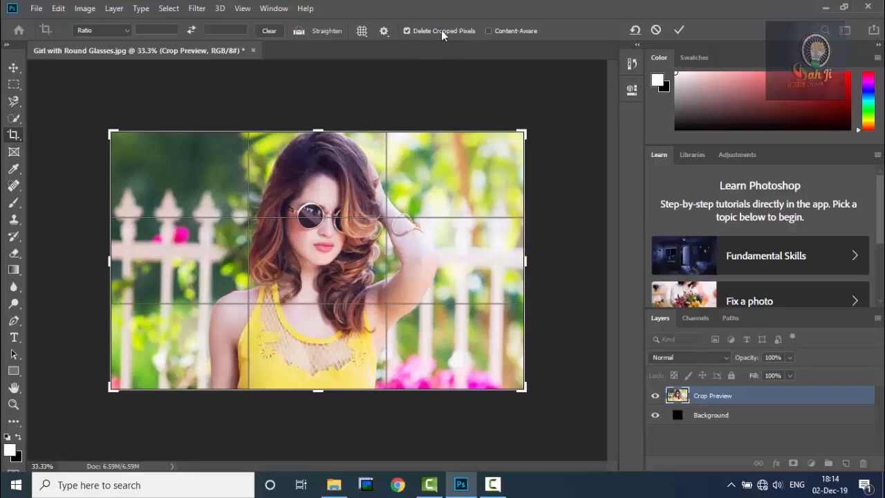
click(407, 31)
click(407, 31)
drag(523, 132, 508, 147)
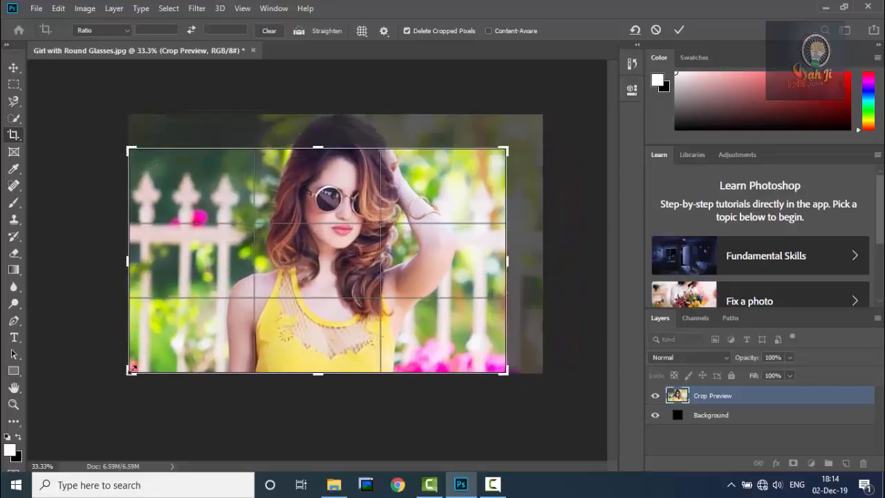
drag(129, 371, 155, 357)
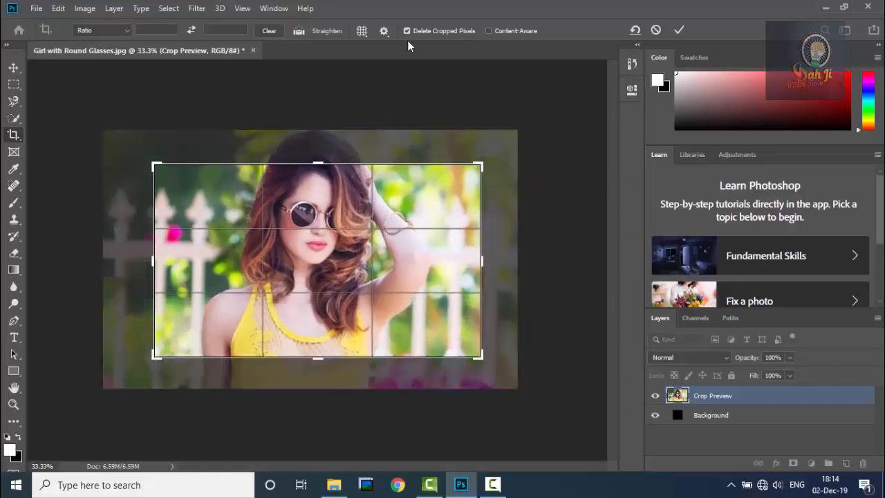
key(Return)
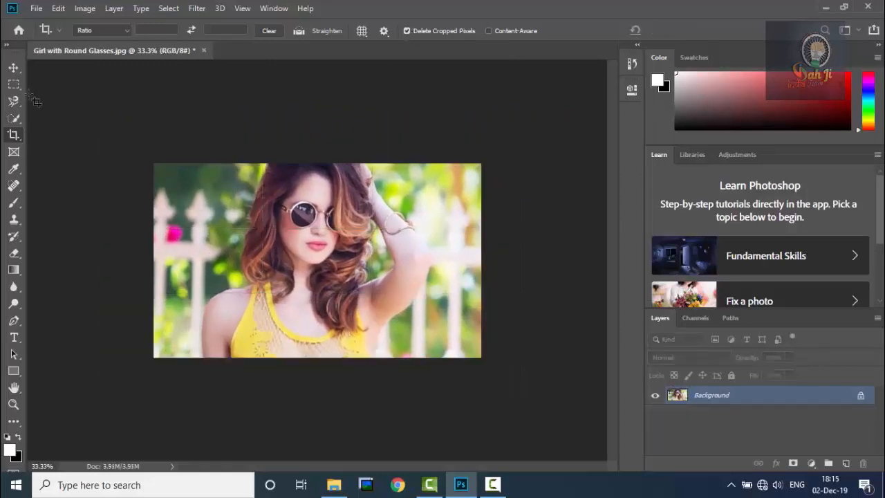
Convert the background to a normal layer while moving the photo, and move it back to fill the canvas
click(13, 67)
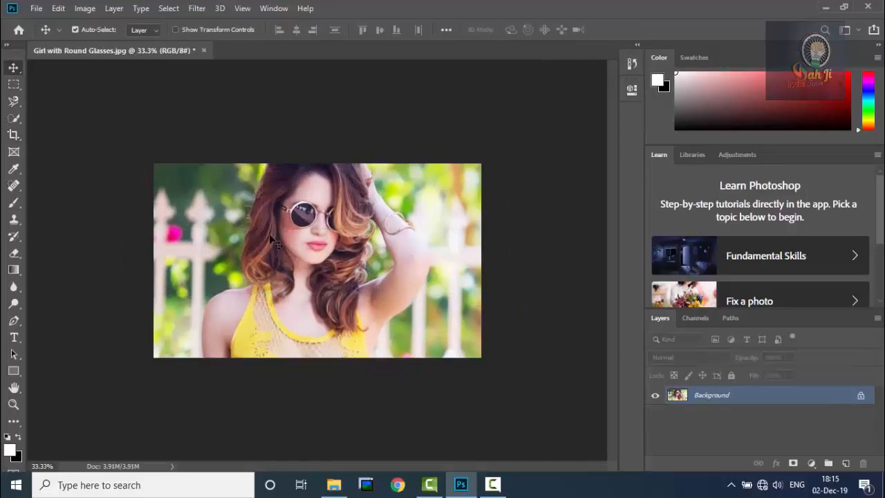
mouse_move(274, 242)
mouse_down()
mouse_move(287, 245)
mouse_move(267, 234)
mouse_up()
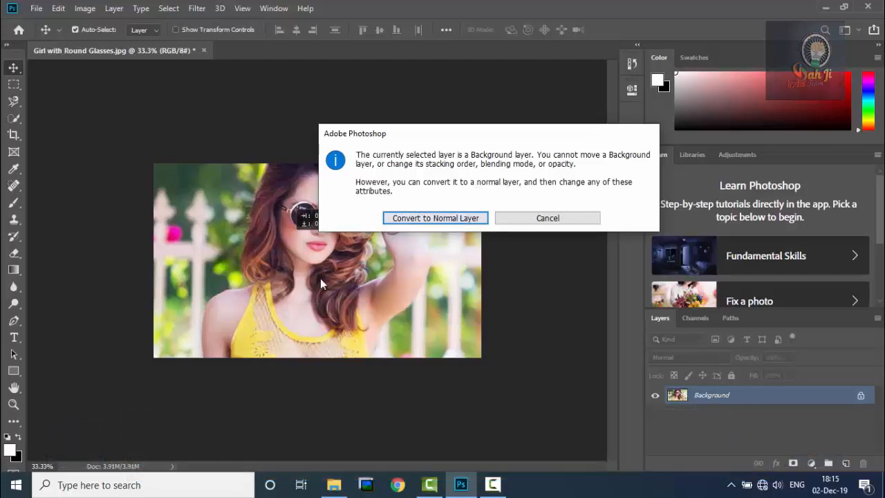
click(434, 220)
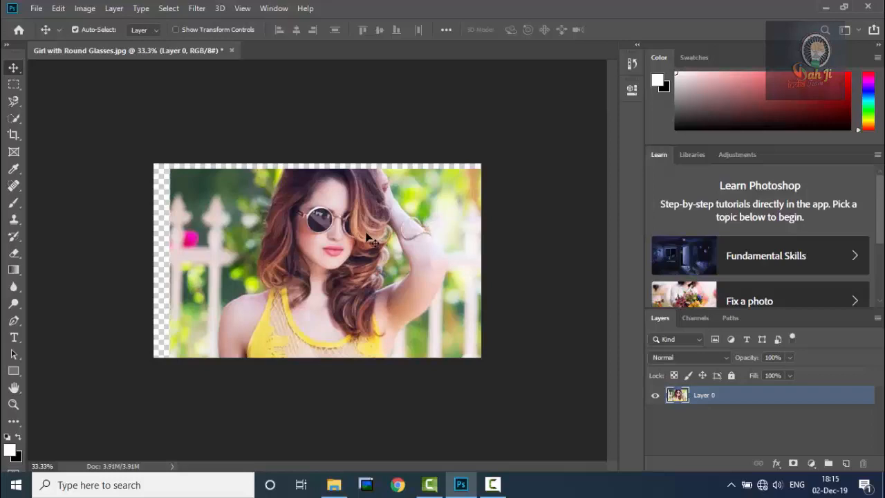
drag(367, 242, 347, 237)
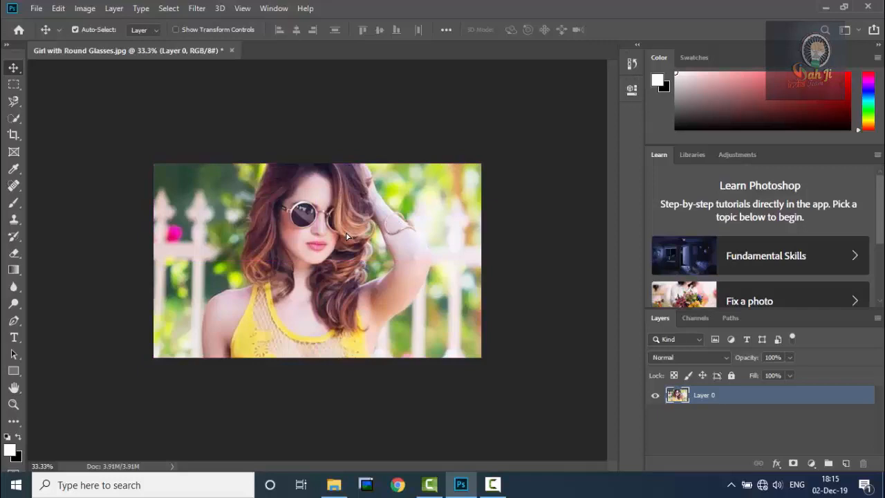
Crop the layer tighter from its upper-right corner with Delete Cropped Pixels disabled, and move the photo within the cropped canvas
click(13, 135)
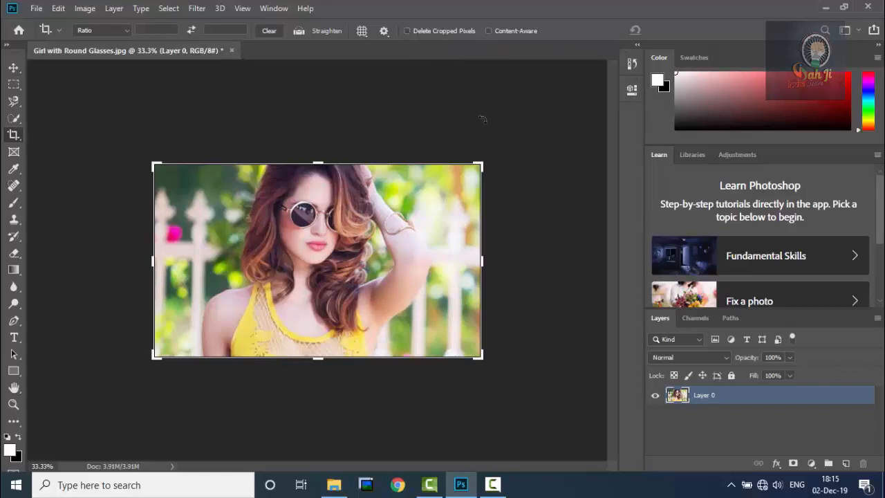
drag(480, 164, 431, 178)
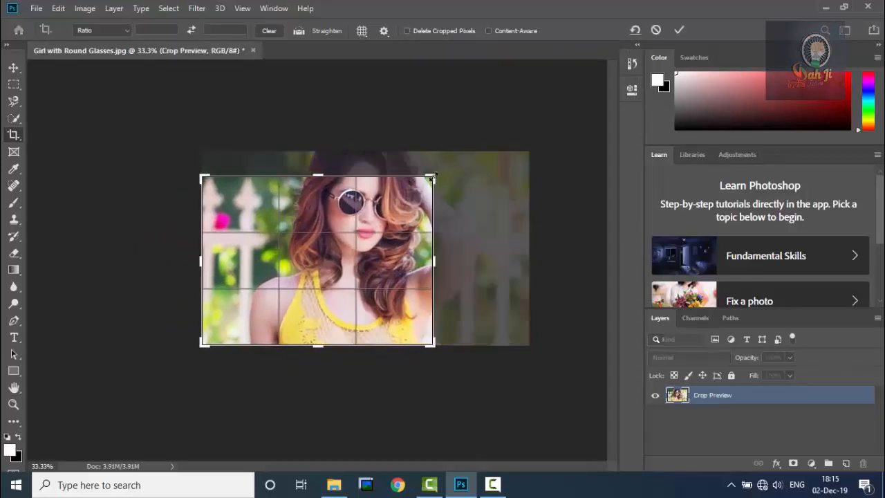
click(680, 29)
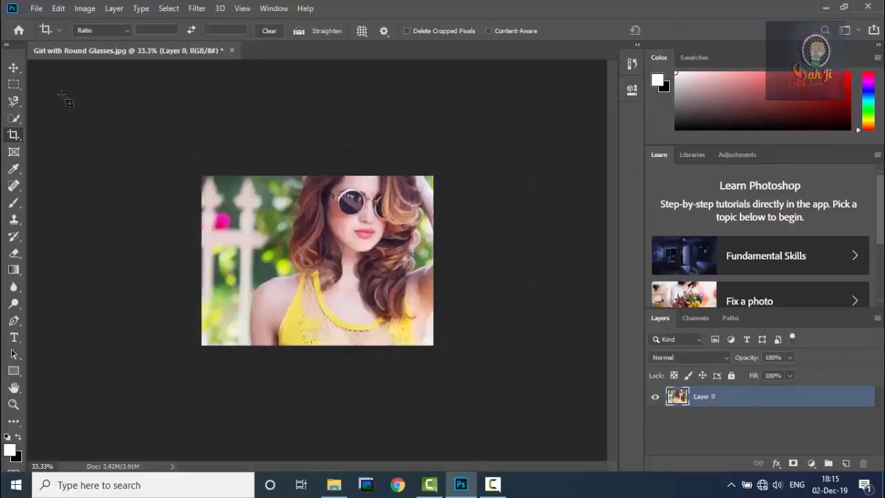
click(14, 68)
drag(371, 242, 334, 262)
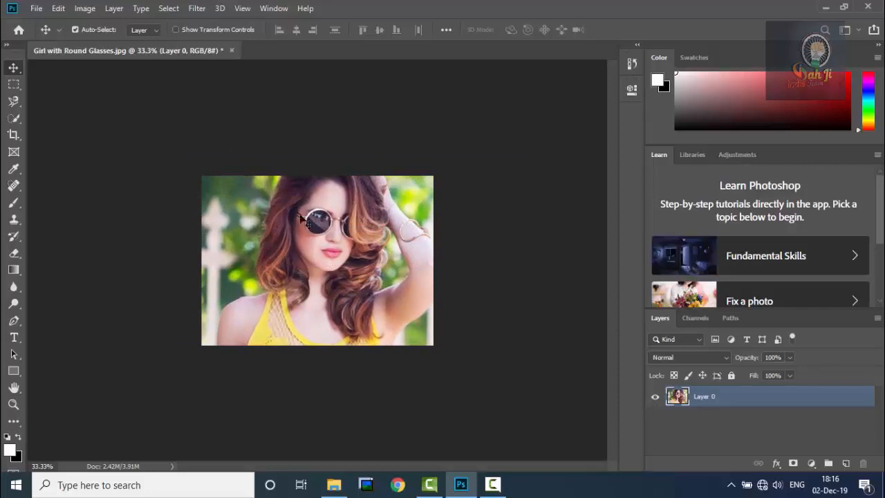
Revert the photo to its originally opened state in the history
click(631, 63)
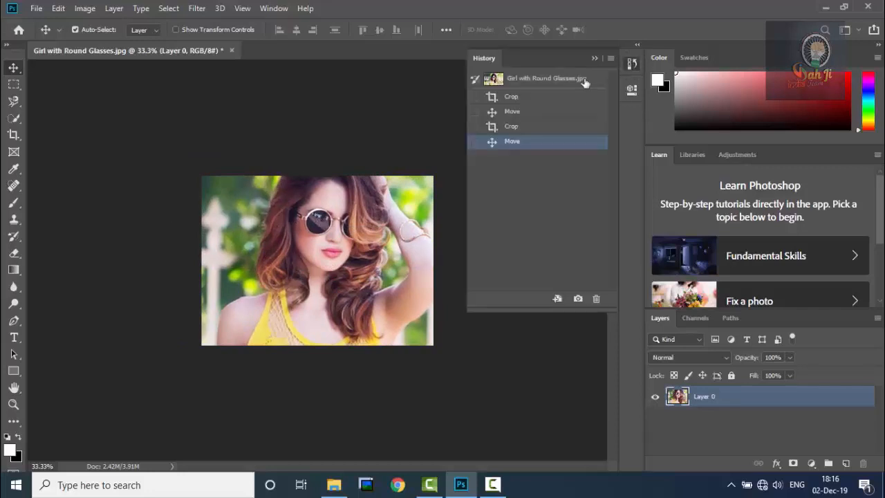
click(556, 78)
click(631, 63)
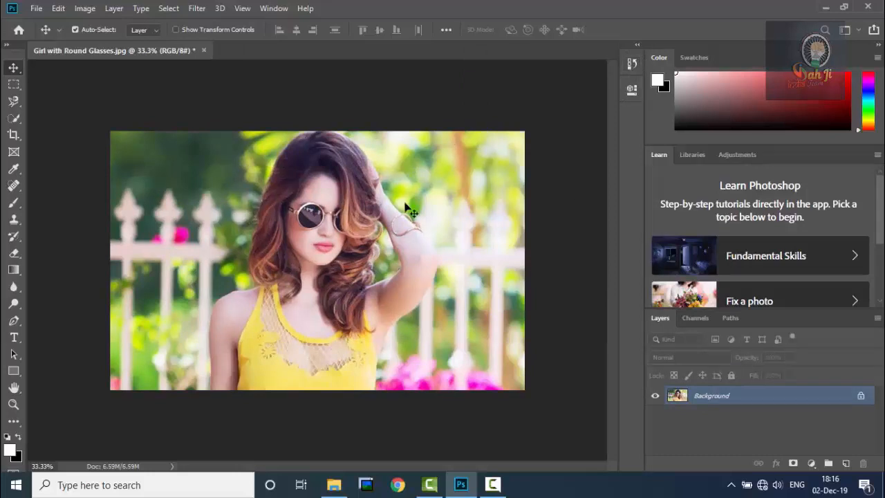
Draw a crop area about 13.5 in wide and 12.5 in high around the woman, keeping Delete Cropped Pixels disabled
click(13, 135)
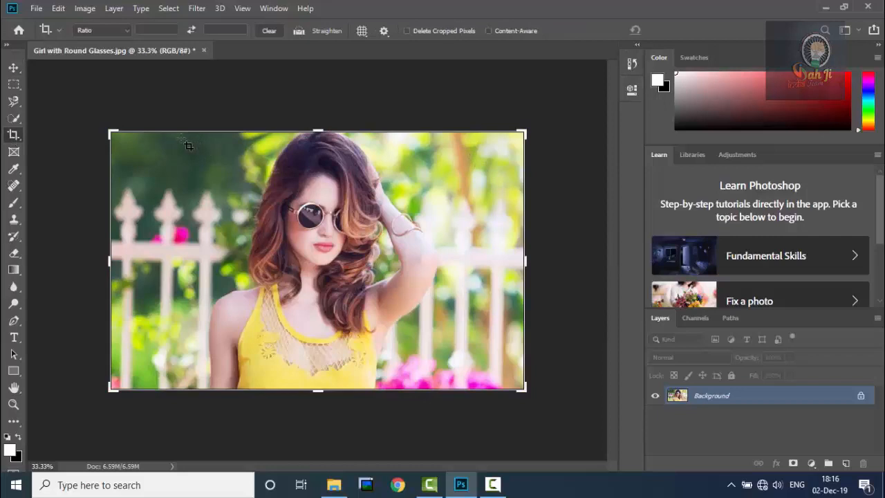
drag(185, 142, 465, 396)
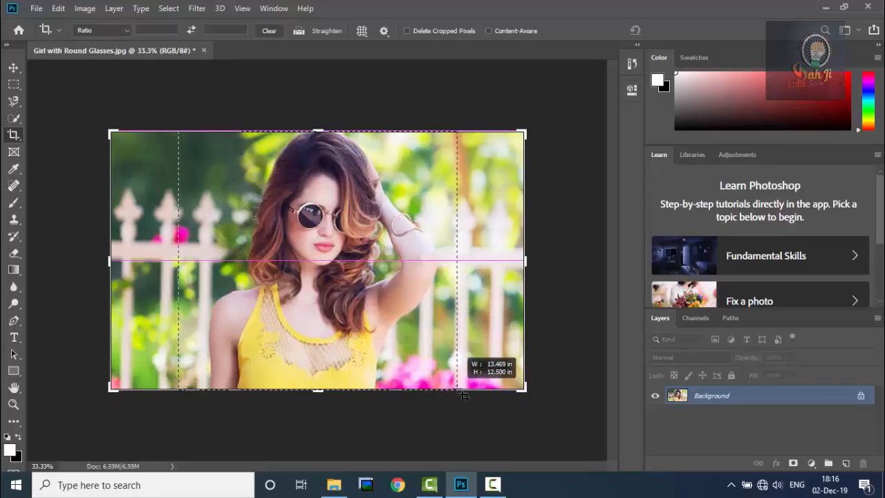
drag(465, 395, 465, 396)
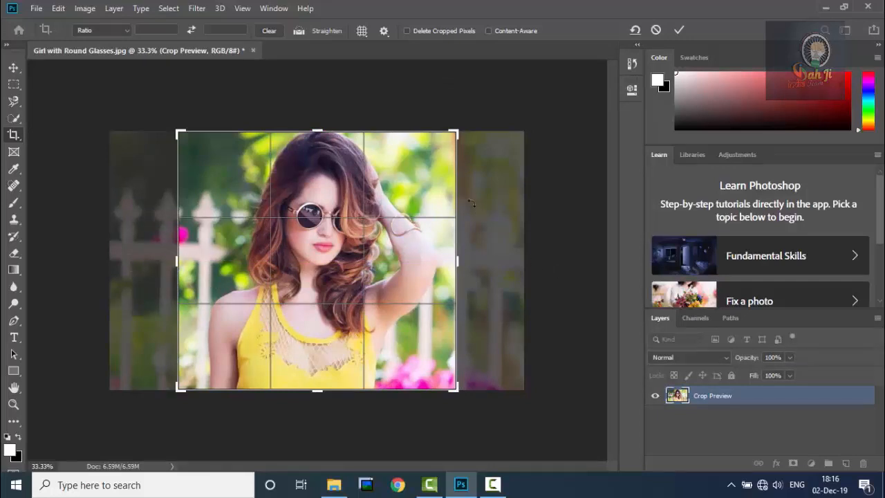
click(407, 30)
click(408, 31)
Constrain the crop to the 1 : 1 (Square) ratio, shrink the frame around the centred woman, and apply the crop
click(112, 29)
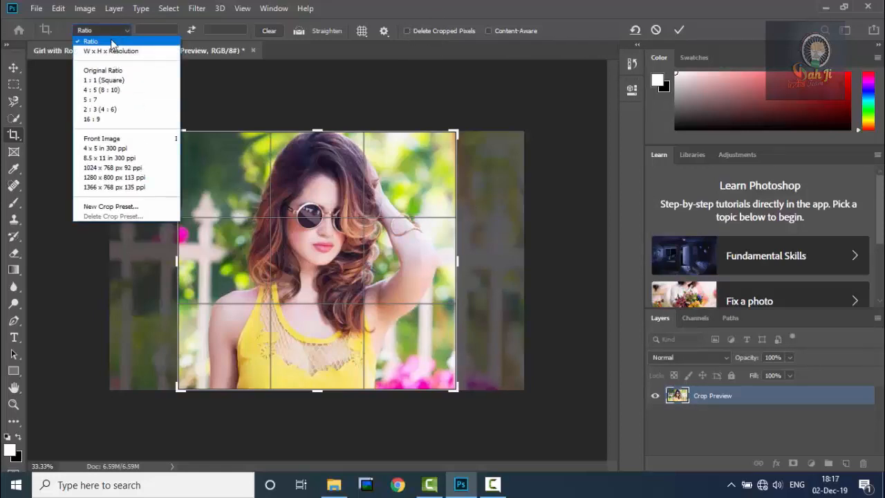
click(117, 75)
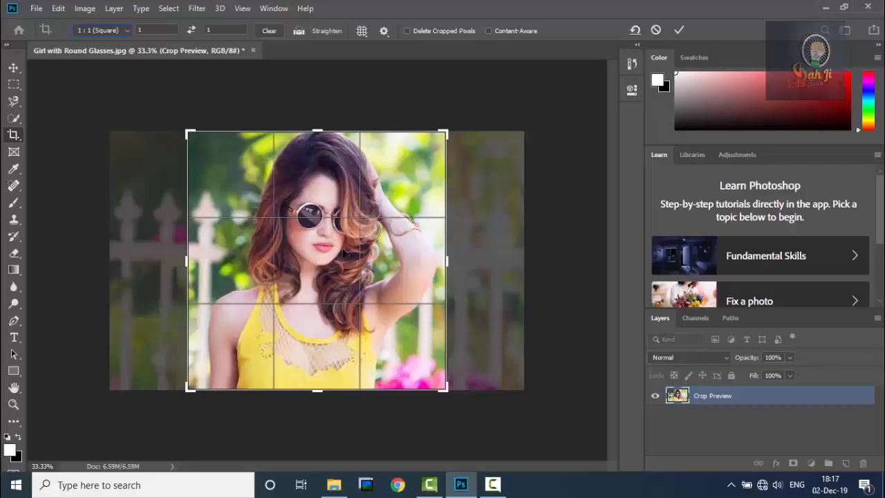
drag(344, 253, 283, 249)
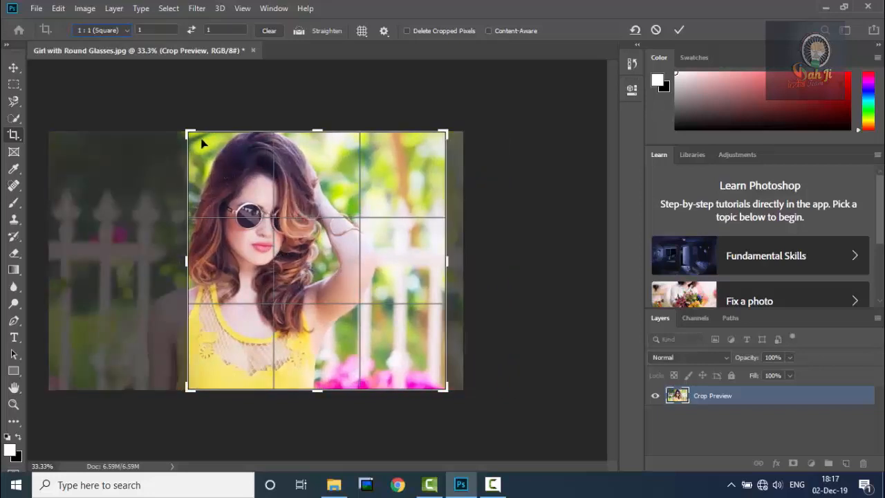
drag(189, 132, 214, 160)
drag(286, 206, 361, 229)
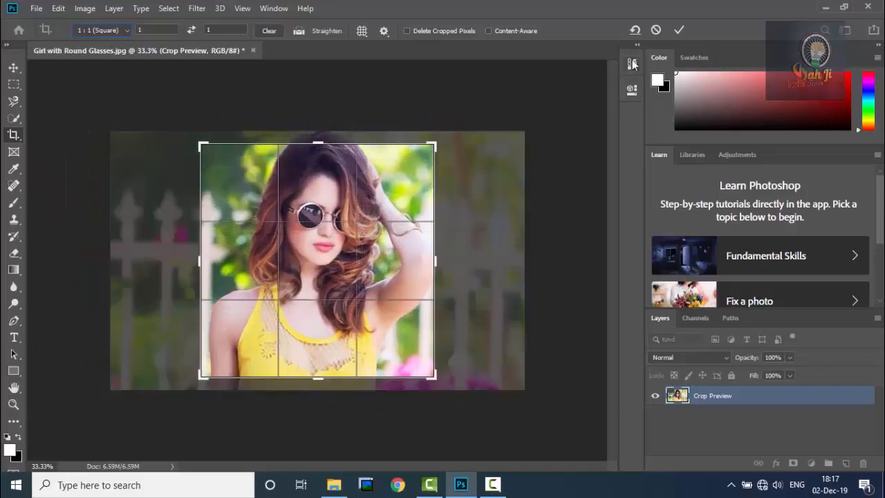
click(679, 31)
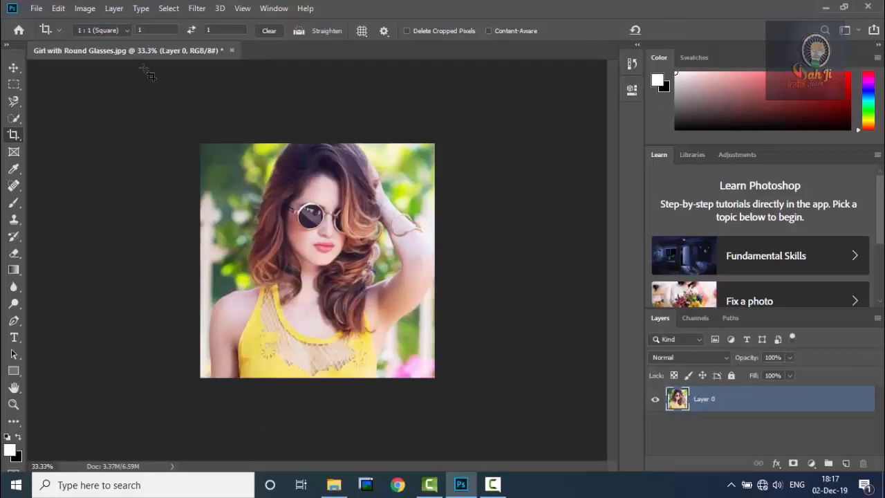
Restore the hidden areas of the cropped photo with Reveal All
click(84, 9)
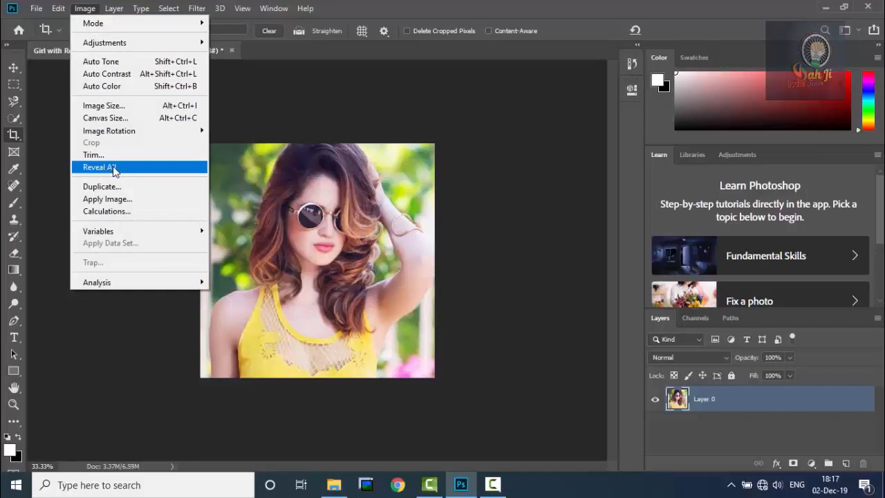
click(113, 168)
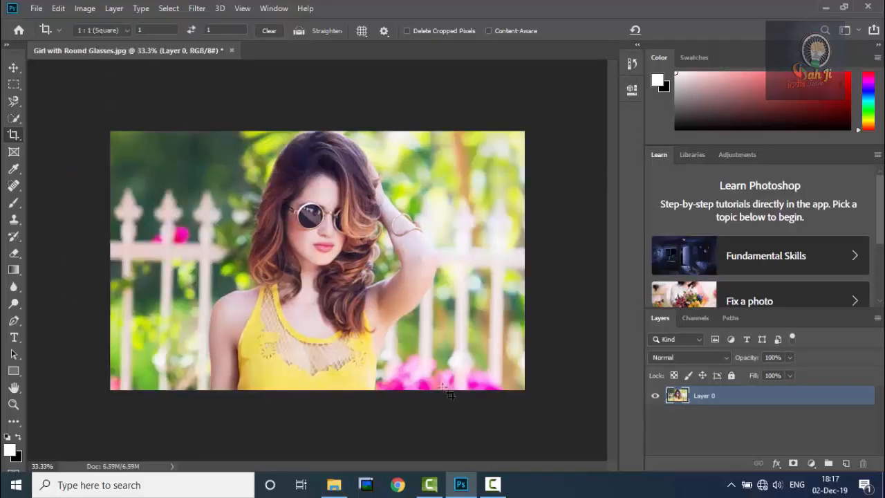